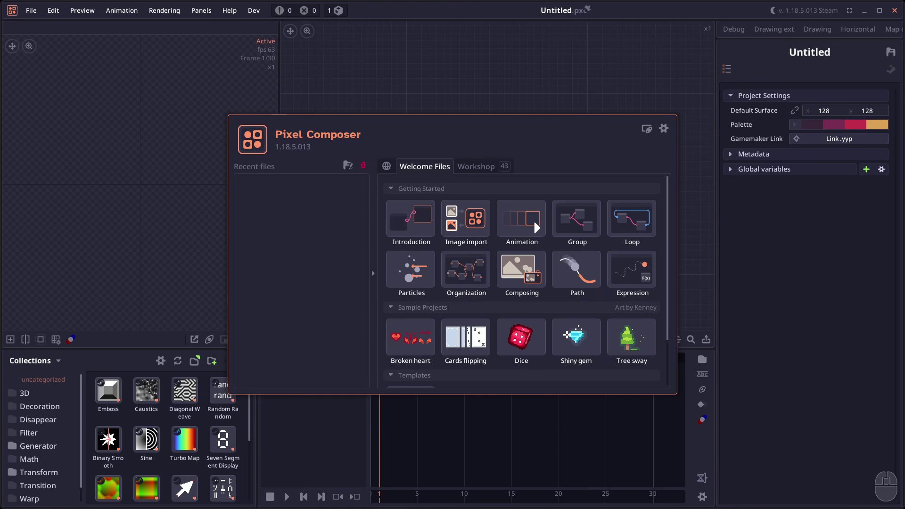
- Dismiss the welcome window and add a Vector2 node to the empty graph
left_click(865, 269)
left_click(547, 146)
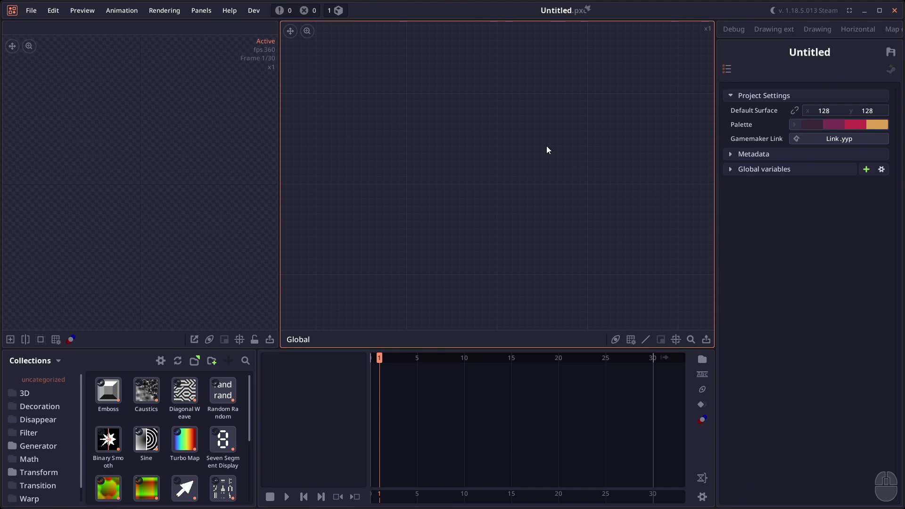
left_click(547, 145)
left_click(547, 141)
key("2")
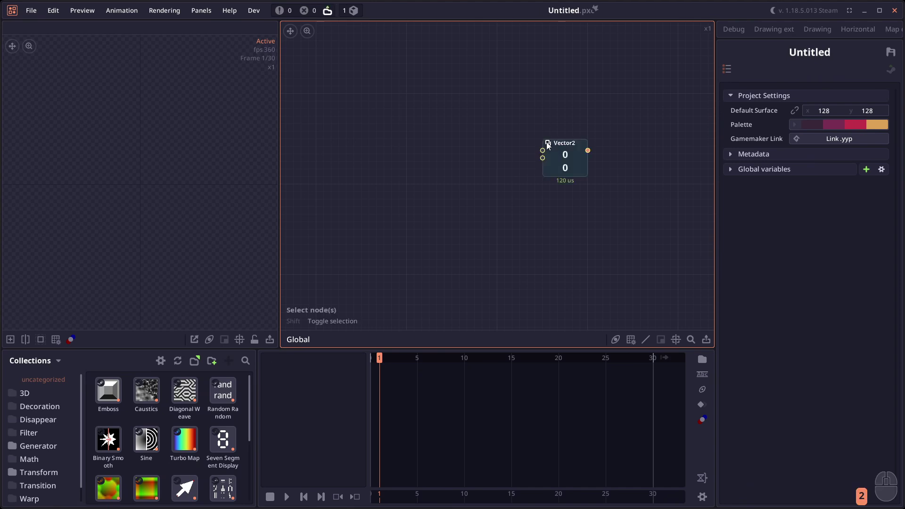
left_click_drag(558, 150, 560, 166)
left_click(525, 167)
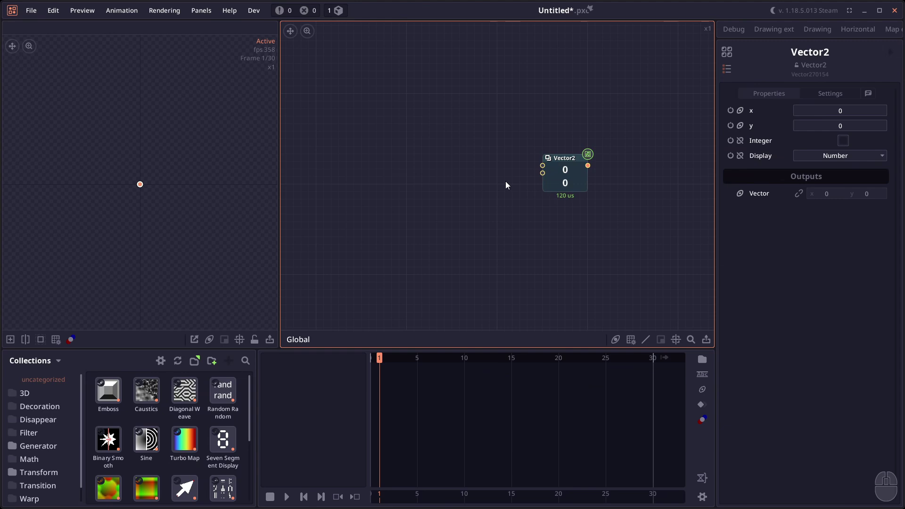
scroll(506, 181, "up", 1)
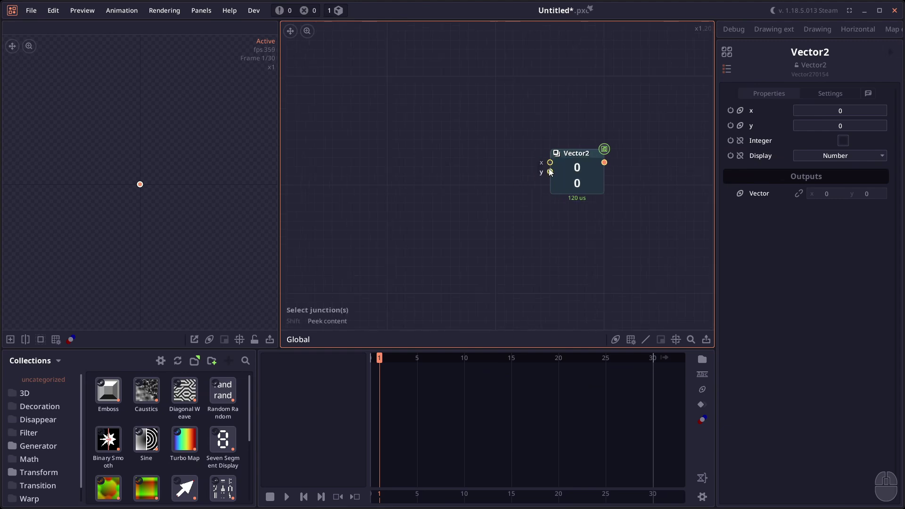
scroll(524, 187, "up", 1)
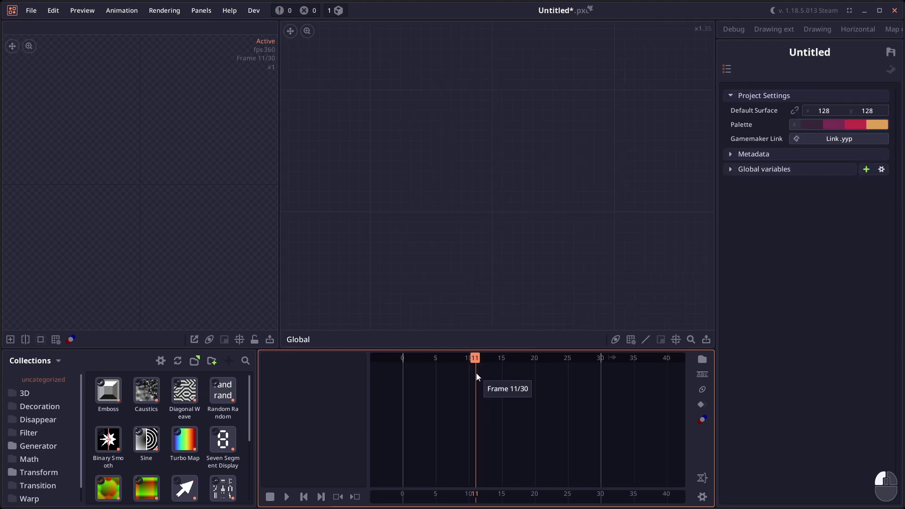
- Scrub the timeline playhead to frame -3 and settle it on frame 5
left_click_drag(476, 372, 383, 366)
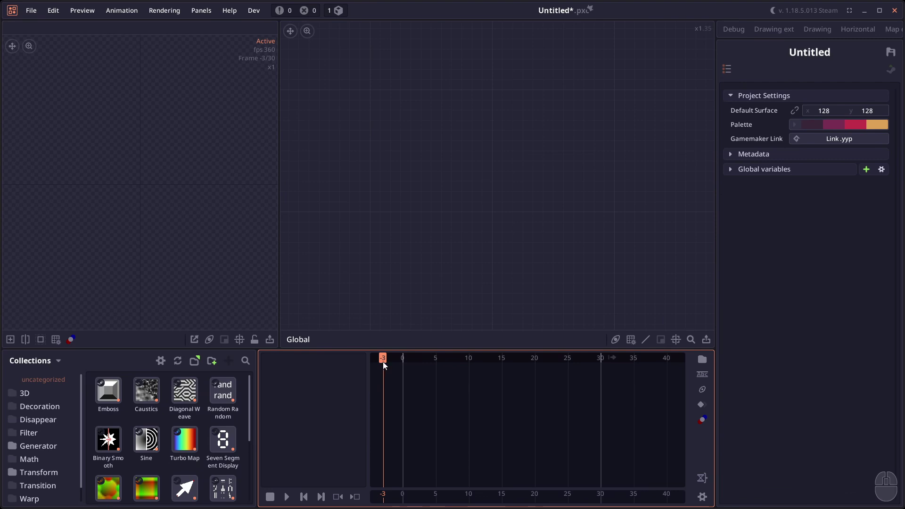
left_click(436, 359)
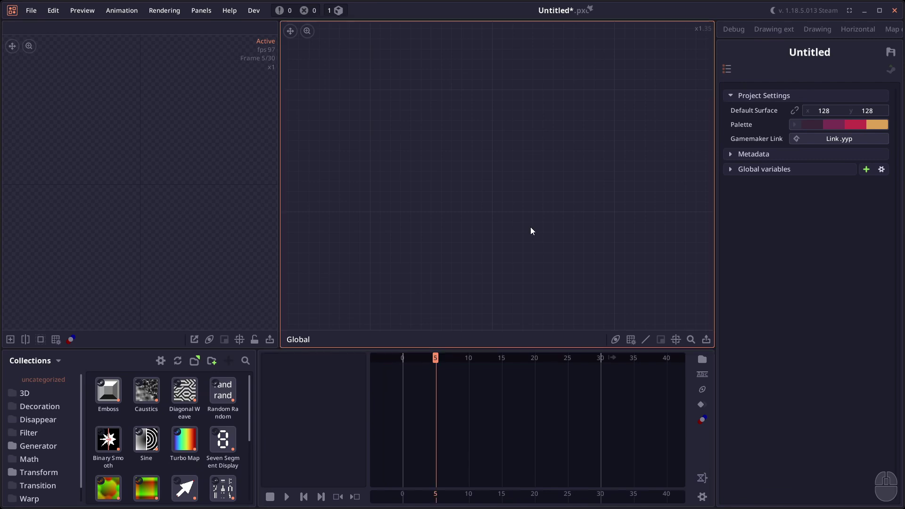
- Search for the Sample Gradient node and add it to the graph
right_click(442, 187)
type("samp")
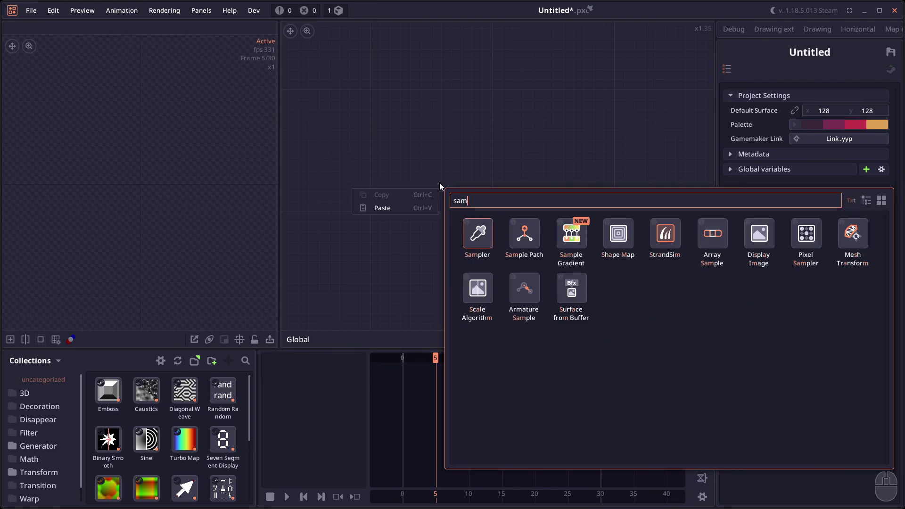
left_click(560, 240)
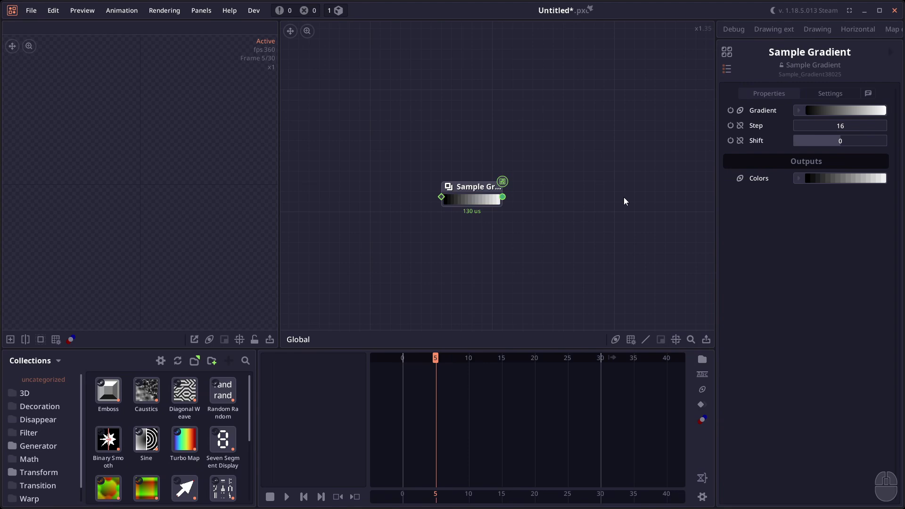
- Apply the Fire soft preset to the Sample Gradient node's gradient and set its step to 8
left_click(830, 111)
left_click(255, 203)
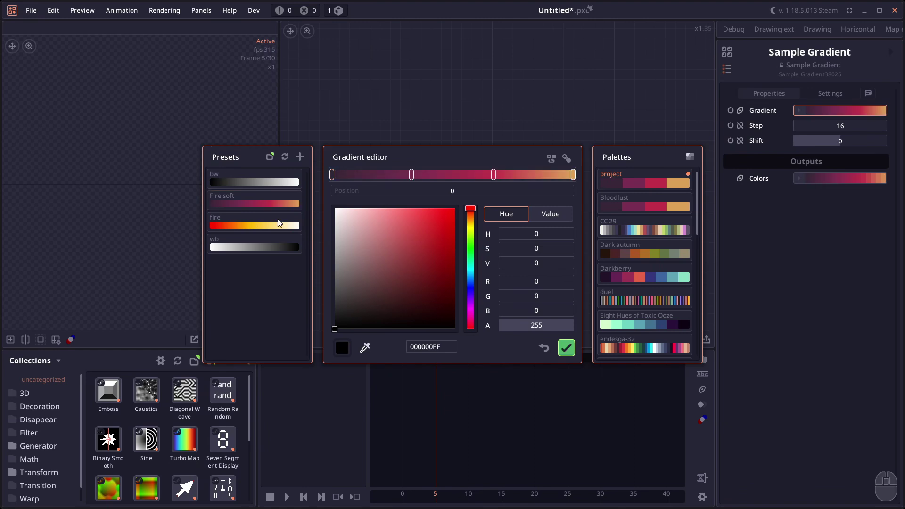
left_click(566, 348)
left_click(821, 124)
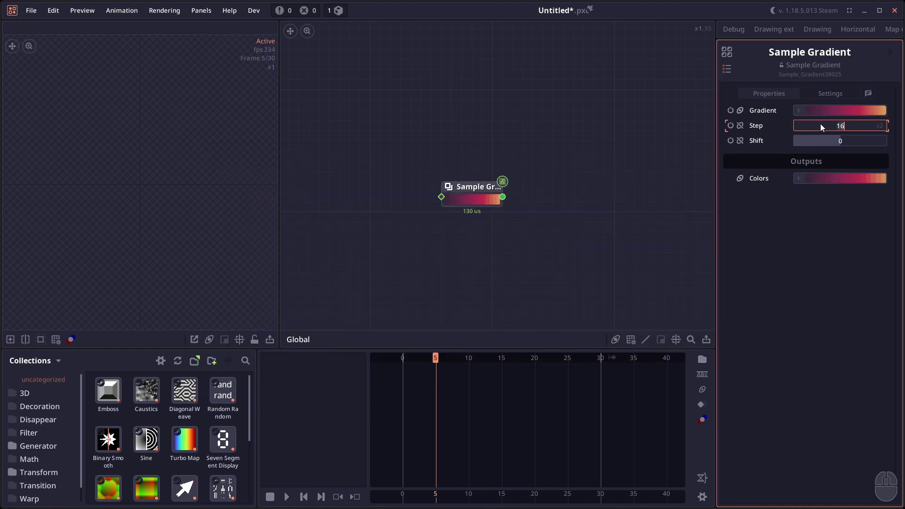
type("8")
key("Return")
- Add an OKLCH Color node below the Sample Gradient node and select it
key("shift")
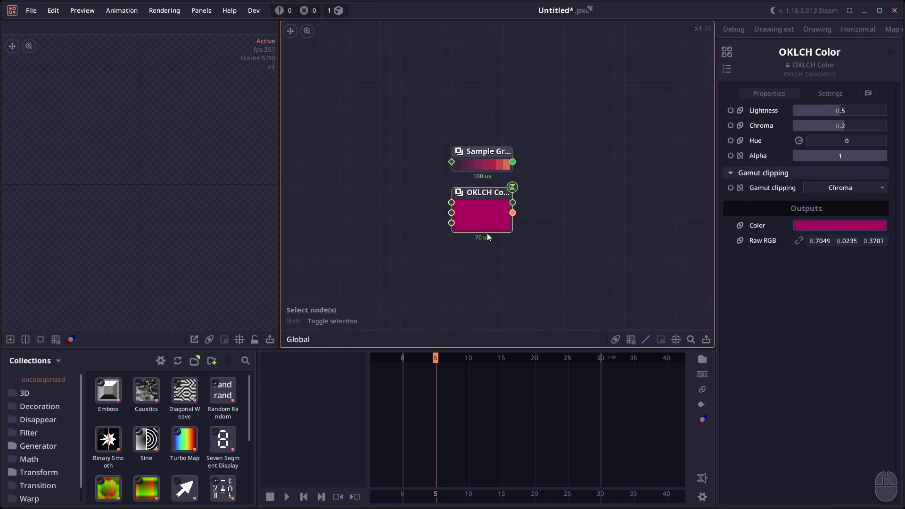
left_click(494, 213)
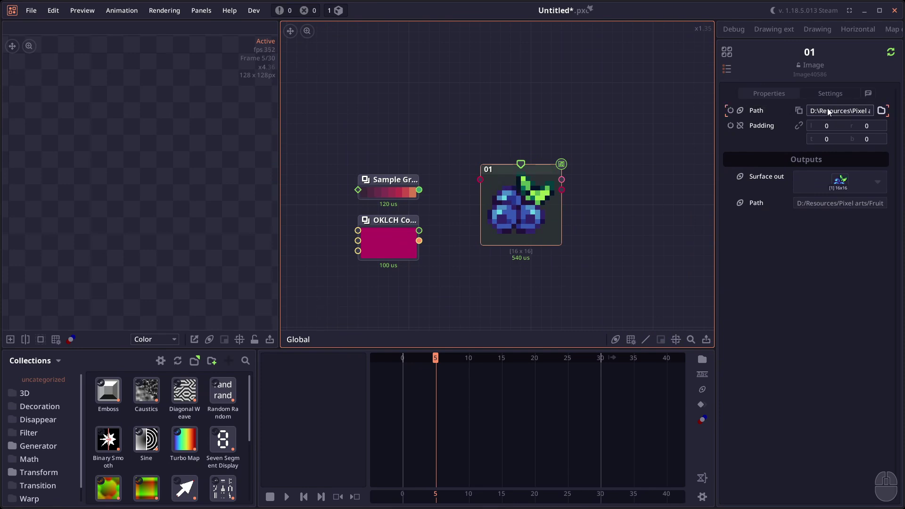
- Change the image node's path to the relative path .\01.png
left_click(850, 112)
key("shift+Home")
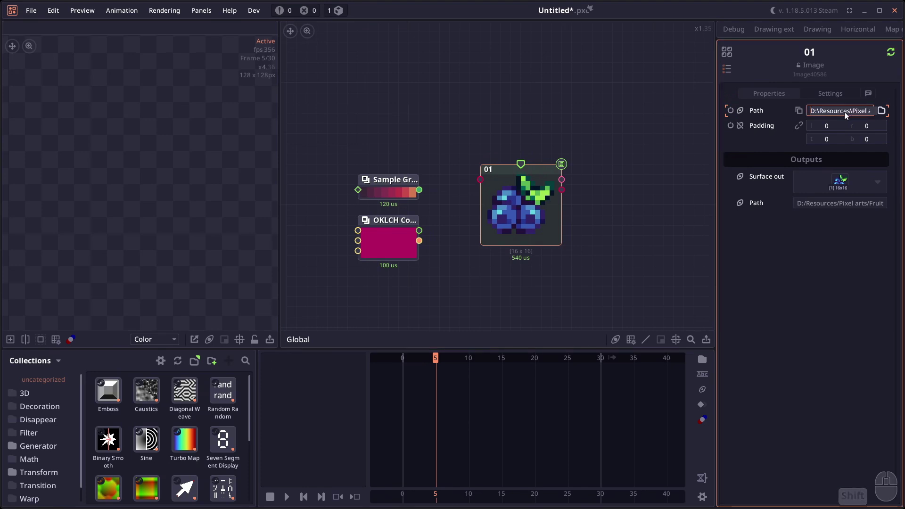
type(".png")
key("Return")
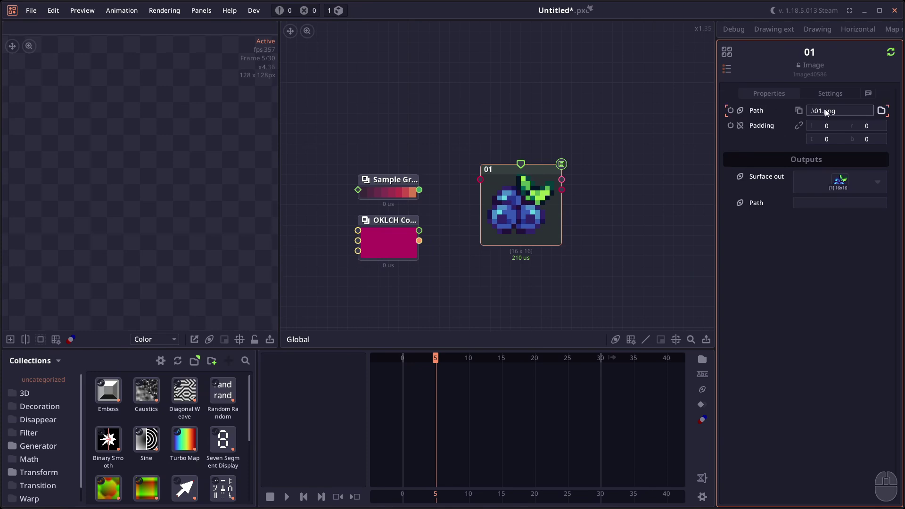
- Create a new project and add a SmokeSim node group to its graph
key("ctrl+n")
right_click(410, 136)
type("smoke")
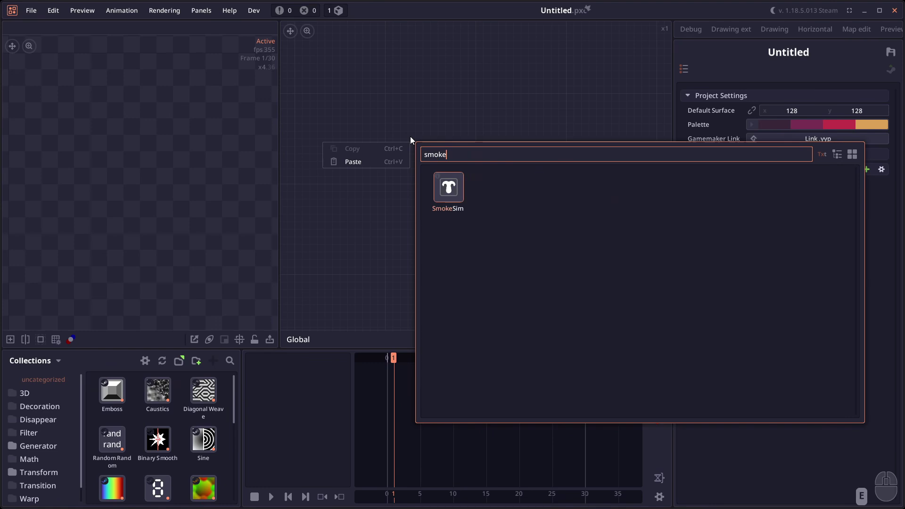
key("Return")
- Move the Add Emitter node's disk to about (65, 64), enlarge its scale to about 18.25 by 16, and run the simulation
left_click(496, 184)
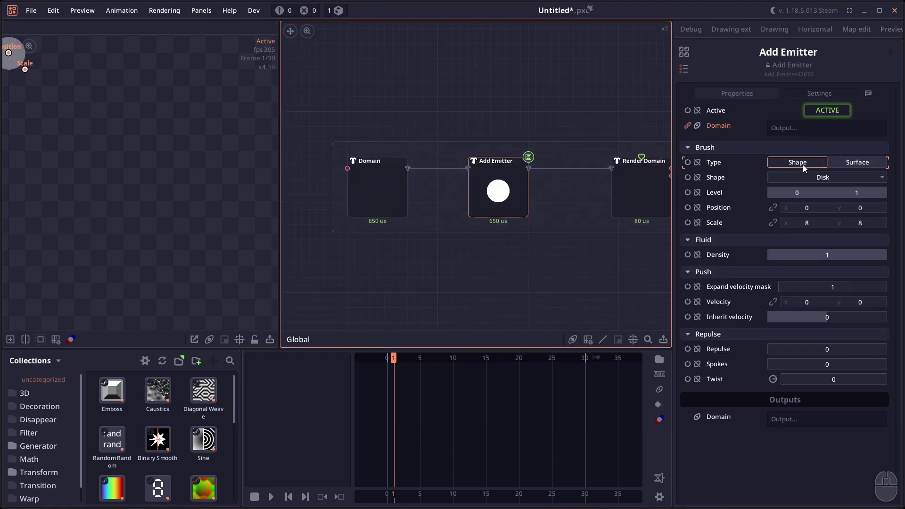
key("space")
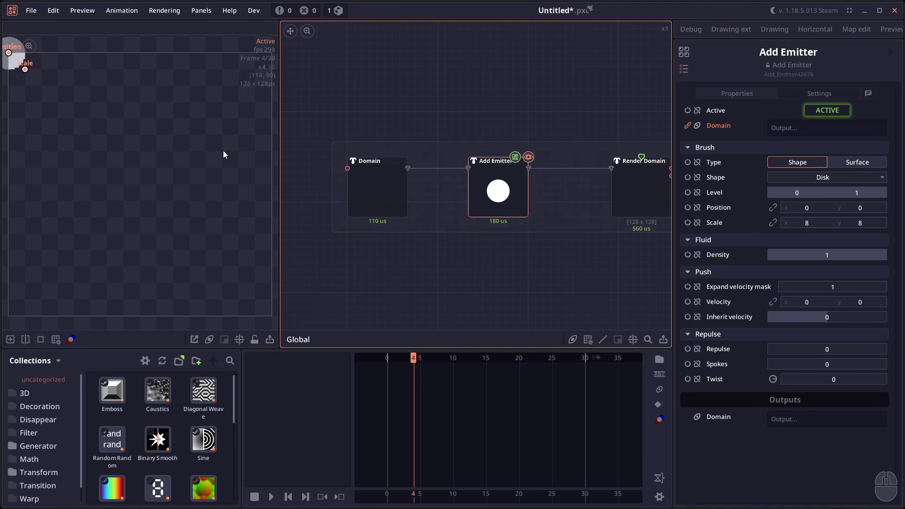
left_click_drag(39, 77, 164, 184)
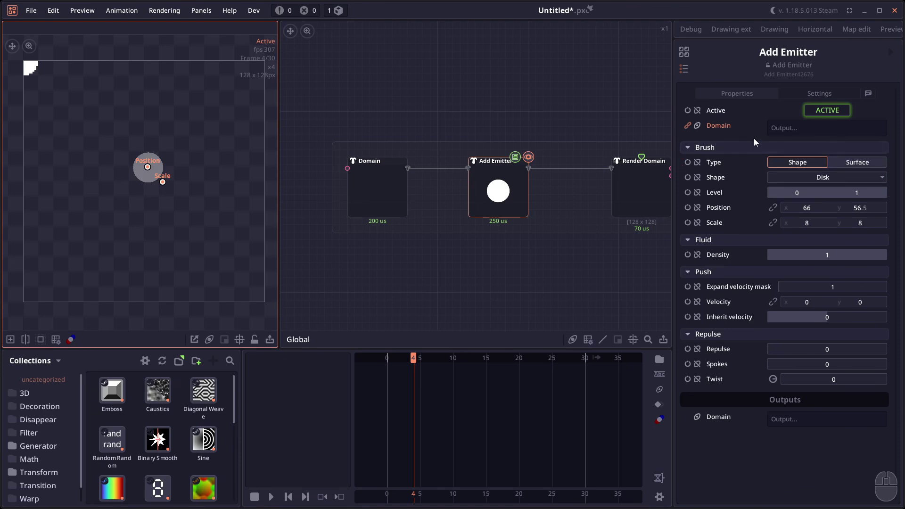
mouse_move(163, 182)
left_mouse_down()
mouse_move(188, 192)
mouse_move(147, 191)
mouse_move(149, 184)
left_mouse_up()
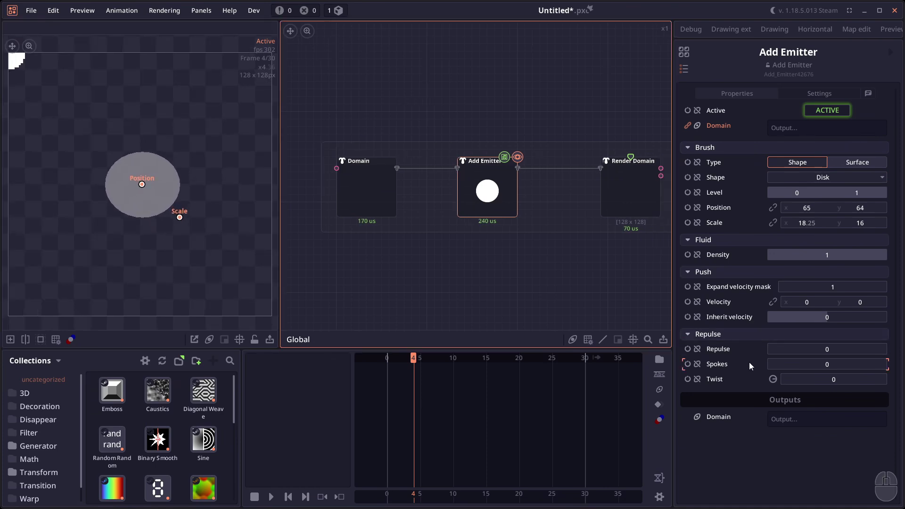
key("space")
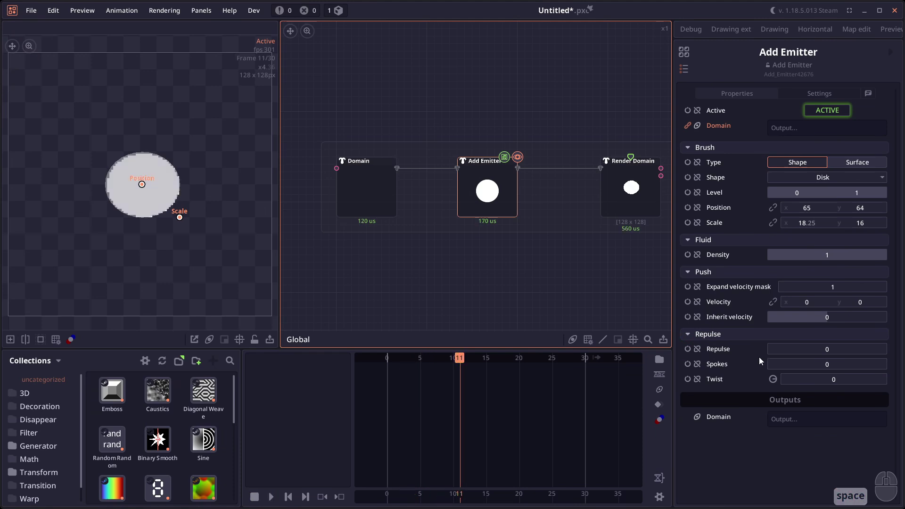
- Set the emitter's Repulse to 1 and preview the smoke simulation
left_click(796, 346)
type("1")
key("Return")
key("space")
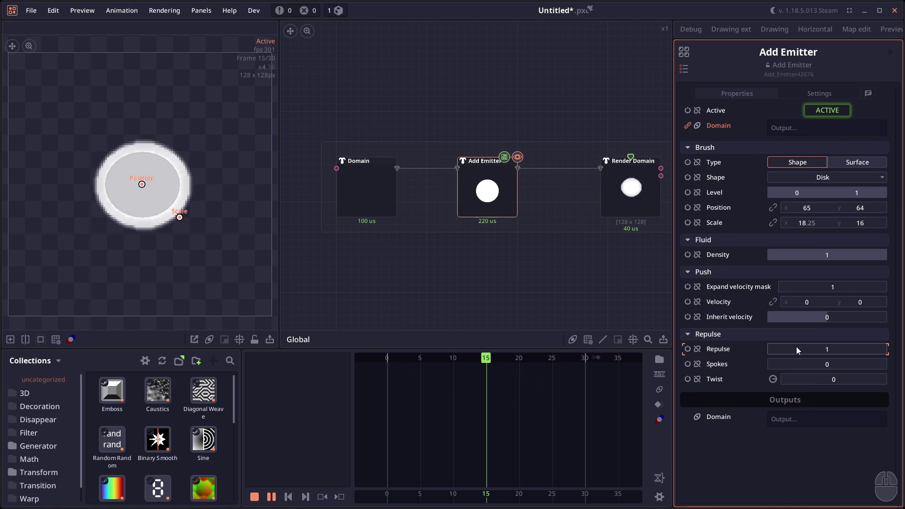
key("space")
- Extend the animation length on the timeline to 84 frames
scroll(551, 381, "down", 3)
scroll(475, 392, "down", 4)
left_click_drag(550, 381, 542, 358)
- Set the emitter's Spokes to 4 and preview the smoke simulation
left_click(845, 361)
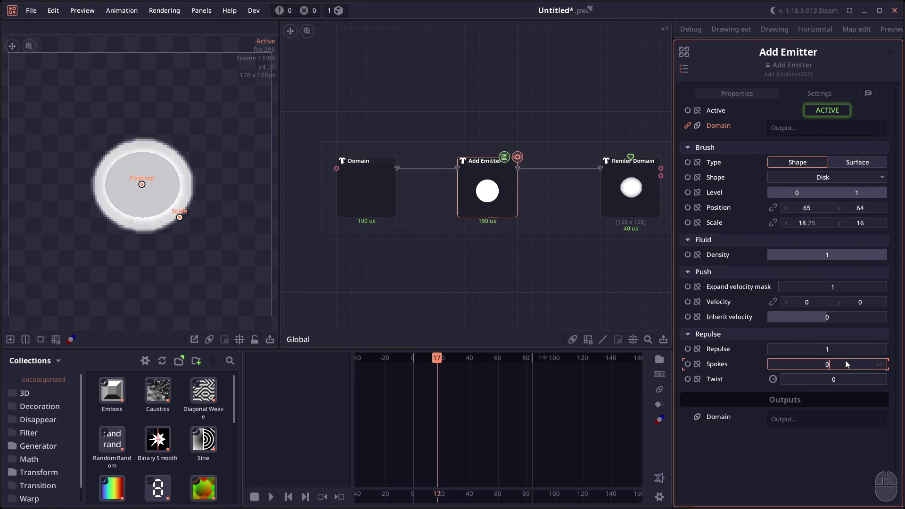
type("4")
key("Return")
key("space")
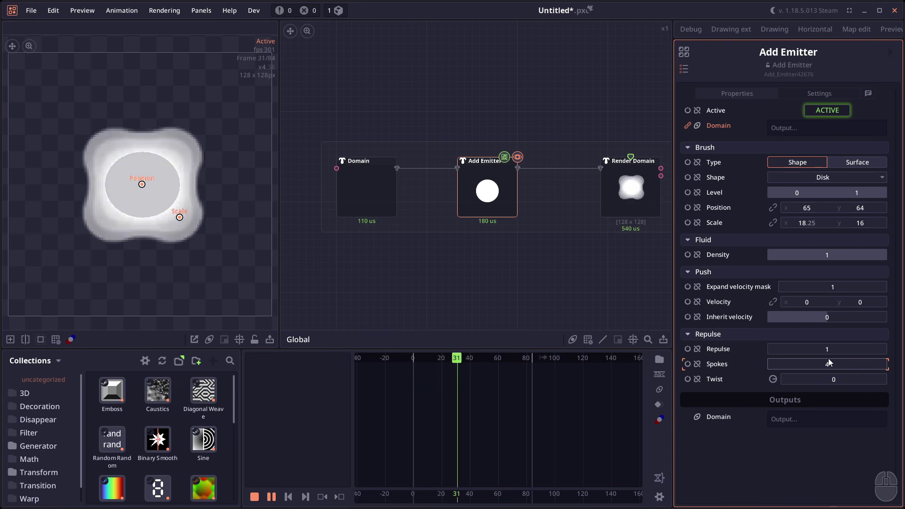
key("space")
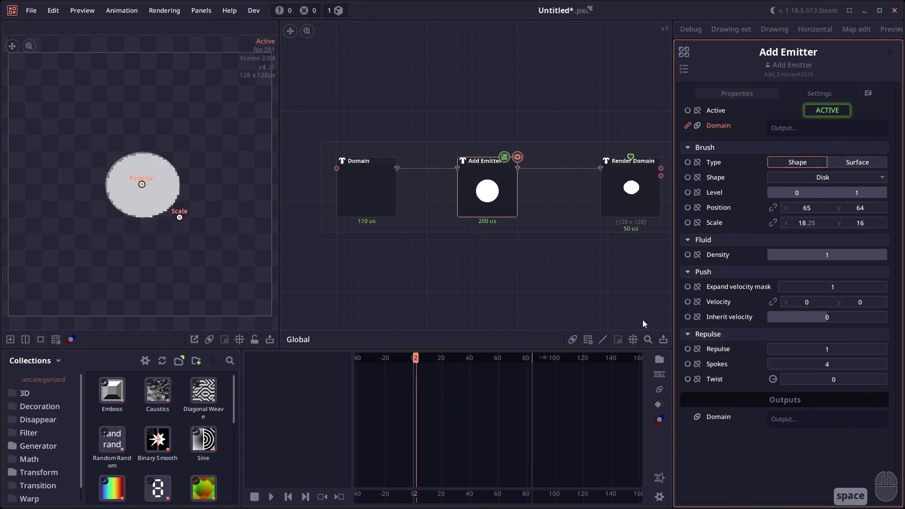
- Set the emitter's Twist to about 48.6 and Repulse to 2, and preview the simulation
left_click_drag(779, 381, 785, 361)
left_click(819, 347)
type("2")
key("Return")
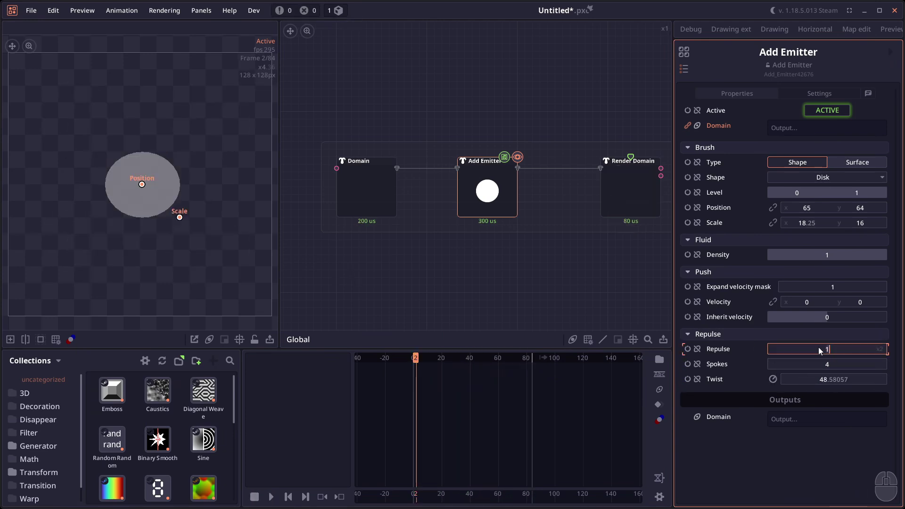
key("space")
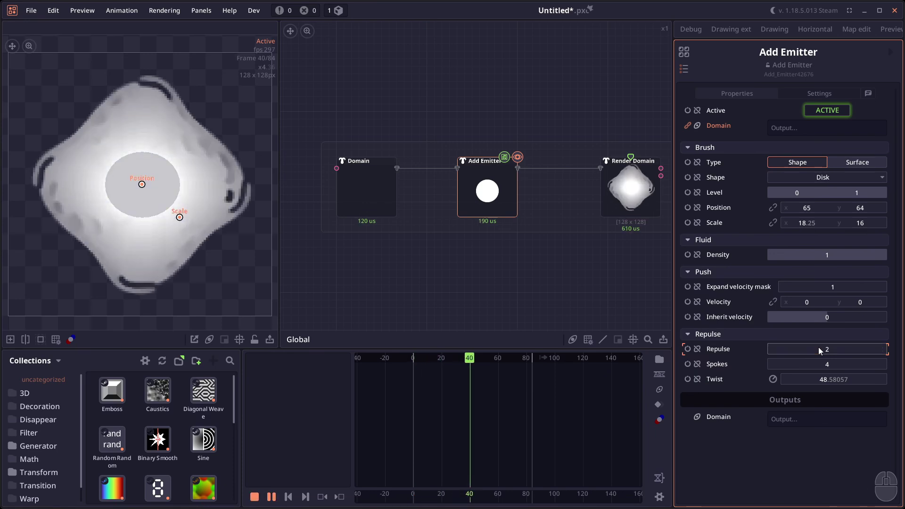
key("space")
- Try the Wall and Wrap boundary options on the Domain node, settle on Wall, and play the simulation
left_click(394, 203)
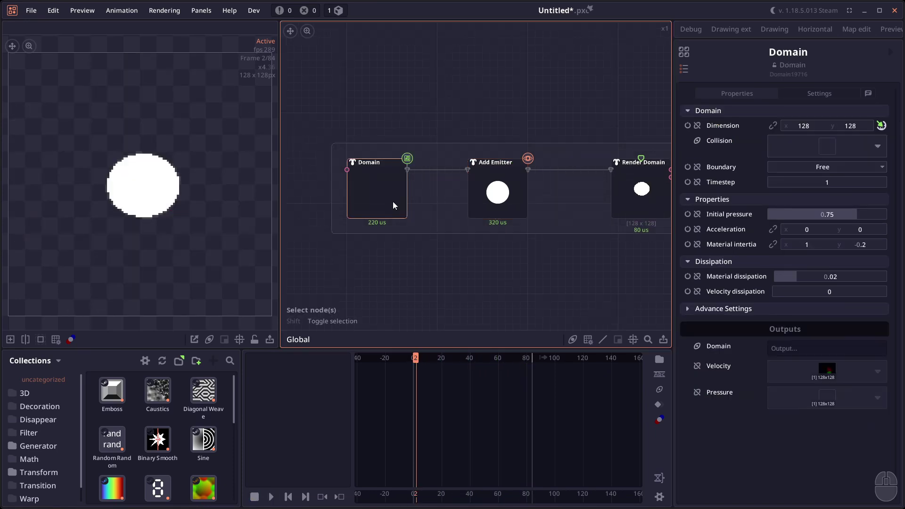
left_click(797, 169)
left_click(813, 197)
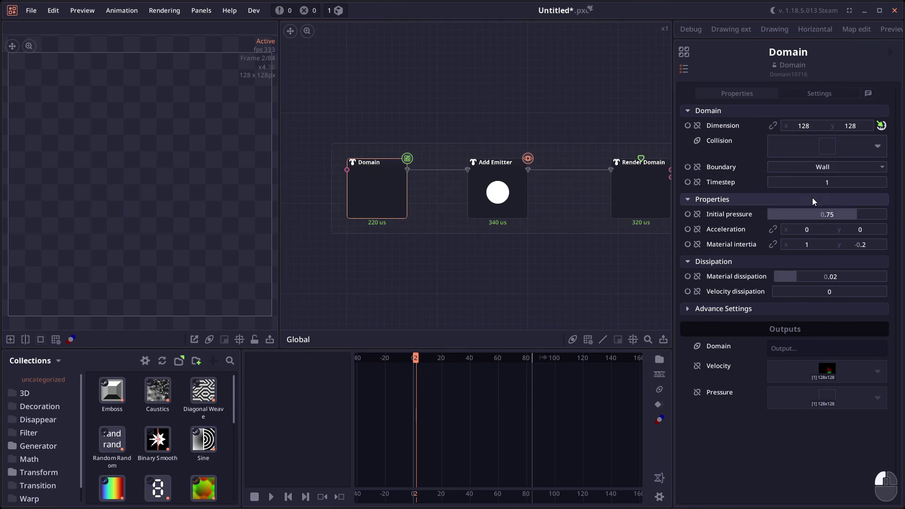
left_click(824, 168)
left_click(827, 210)
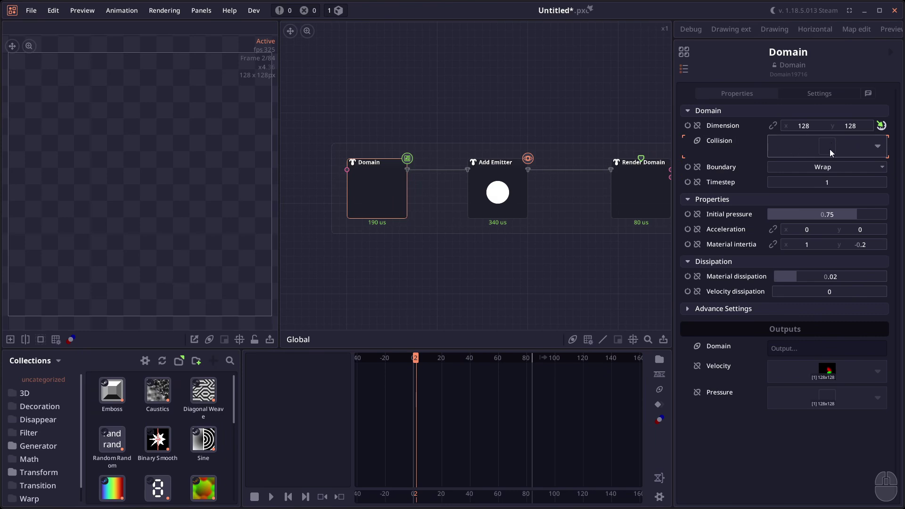
left_click(826, 167)
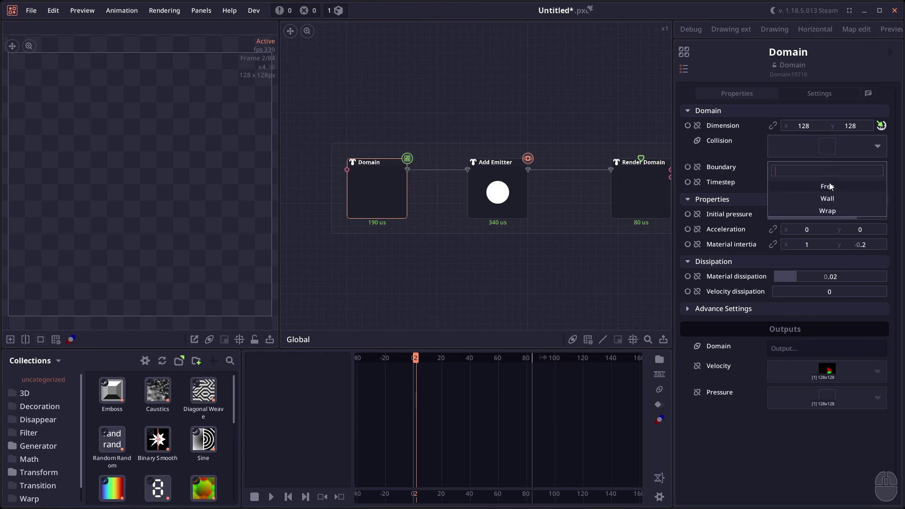
left_click(826, 196)
key("space")
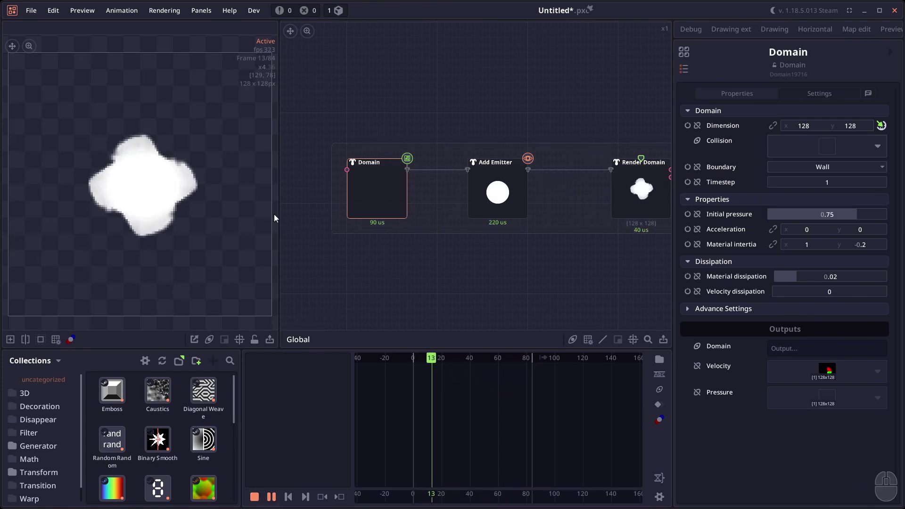
- Set the Domain node's Timestep to 2 and play the smoke simulation
left_click(834, 185)
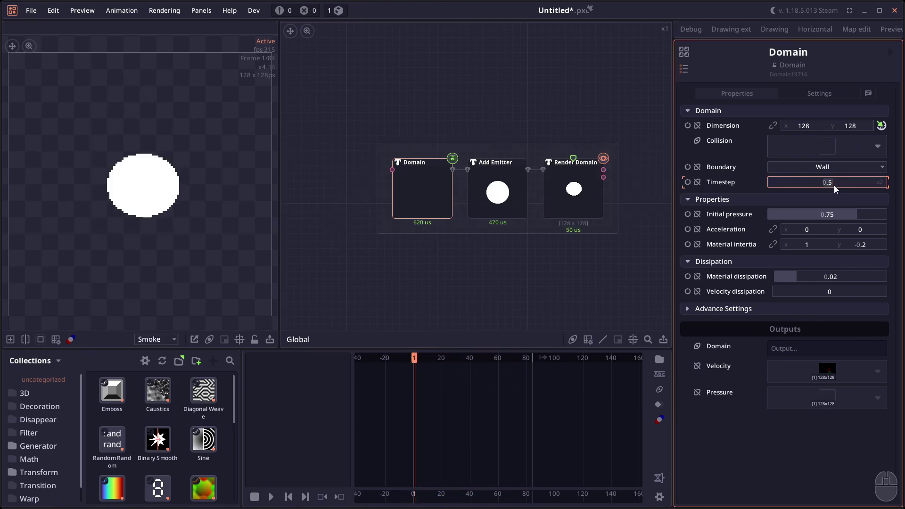
type("1")
key("Return")
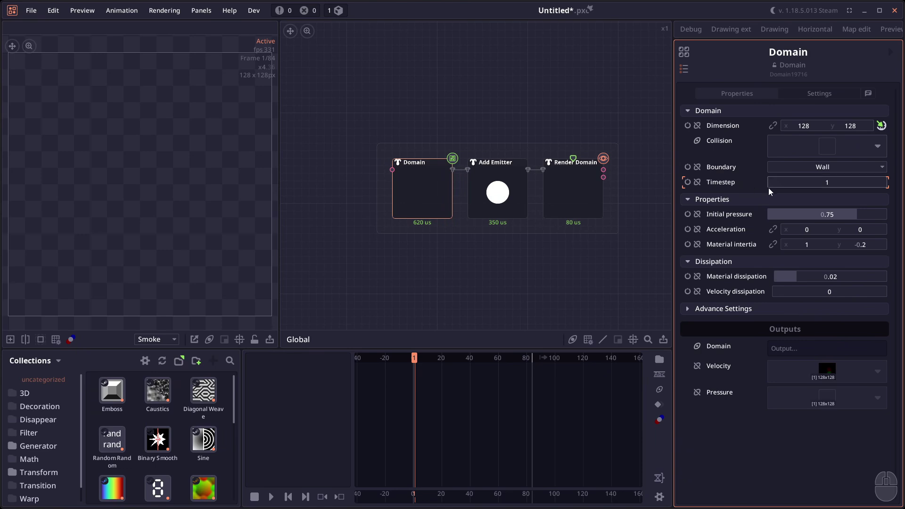
left_click(811, 184)
type("2")
key("Return")
key("space")
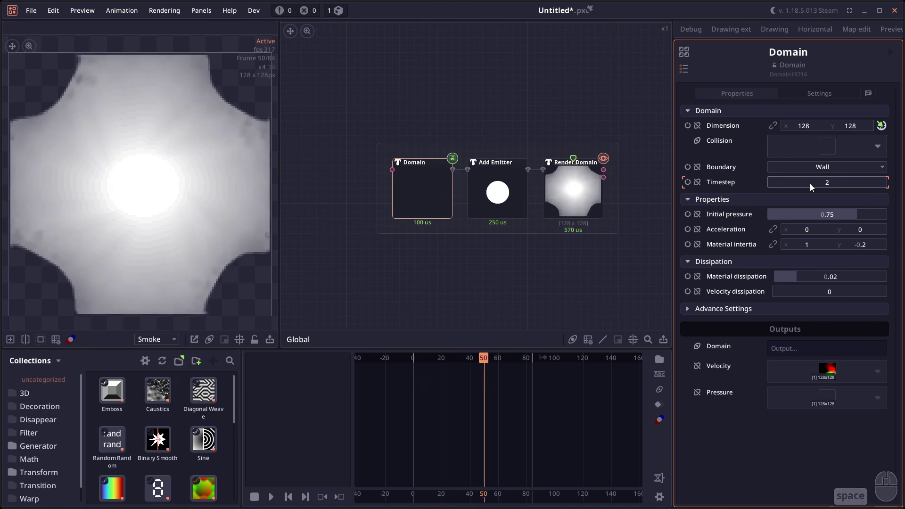
- Set the Domain node's Timestep to 0.5 and play the smoke simulation
left_click(811, 183)
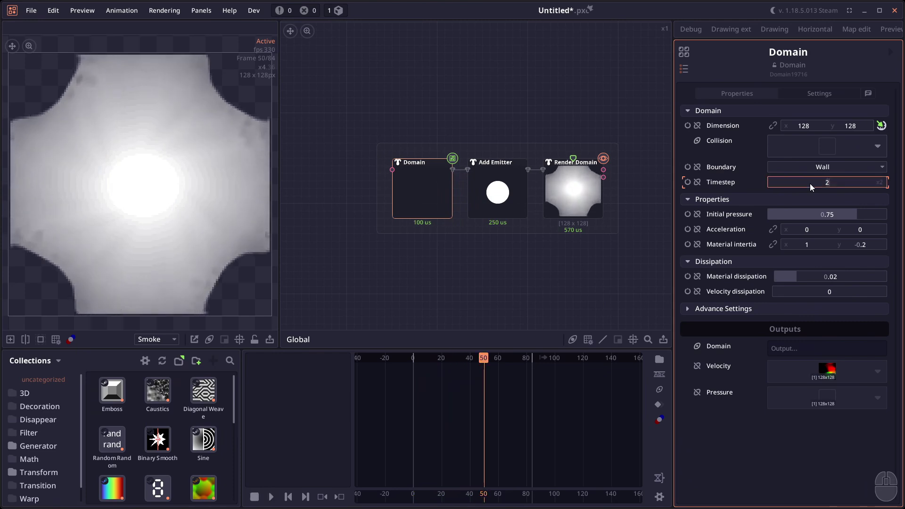
key("BackSpace")
type("0.5")
key("Return")
key("space")
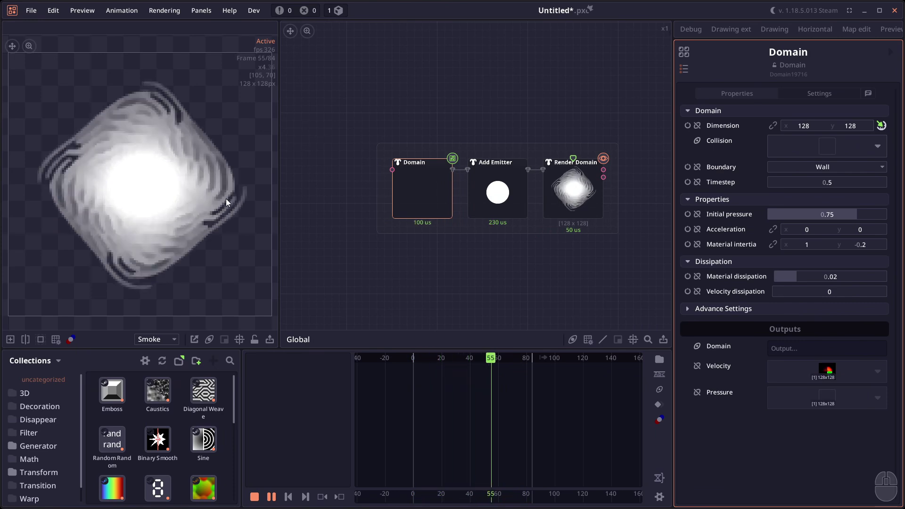
key("space")
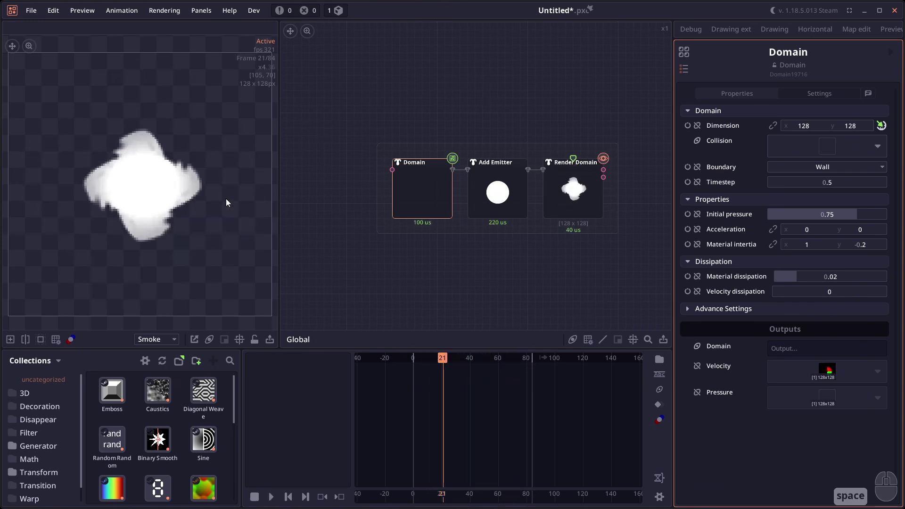
- Start a new project and add a linked Armature Create, Armature Pose and Armature Bind node set
key("ctrl+n")
right_click(426, 140)
type("arm")
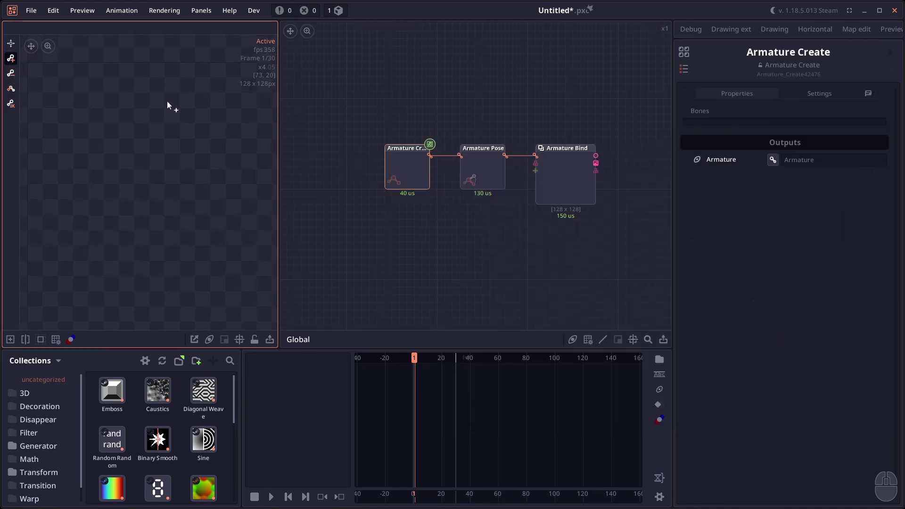
- Draw an armature with one upper bone that branches into two lower bones
mouse_move(134, 85)
left_mouse_down()
mouse_move(128, 147)
mouse_move(97, 209)
left_mouse_up()
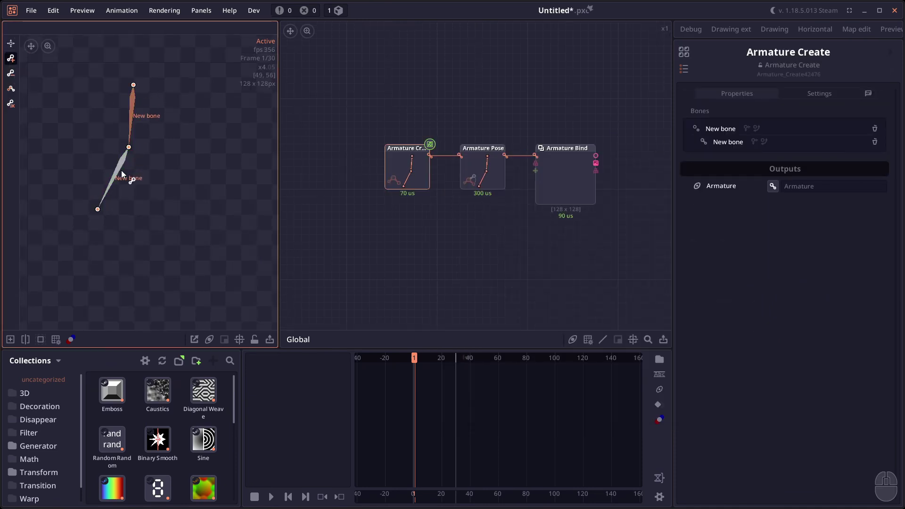
left_click_drag(129, 147, 181, 197)
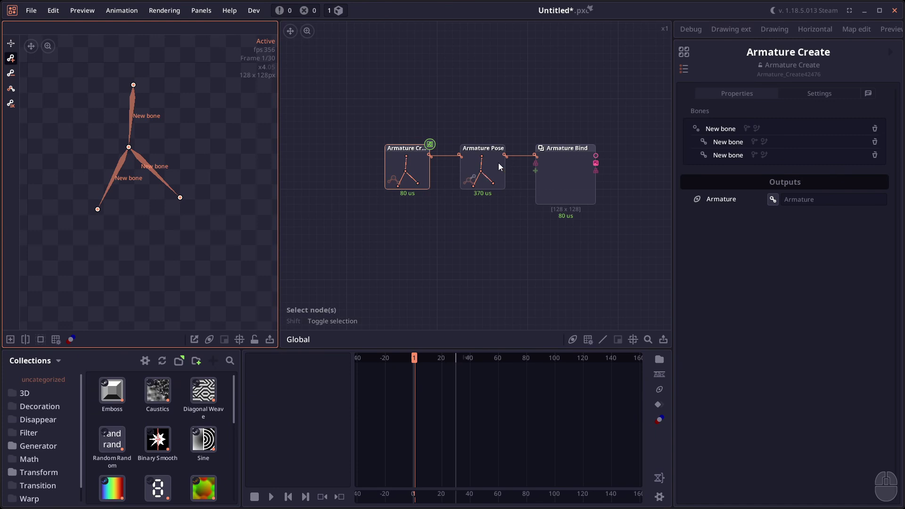
- In the Armature Pose node, rotate the lower-right bone upward by about 62 degrees
left_click_drag(427, 137, 414, 142)
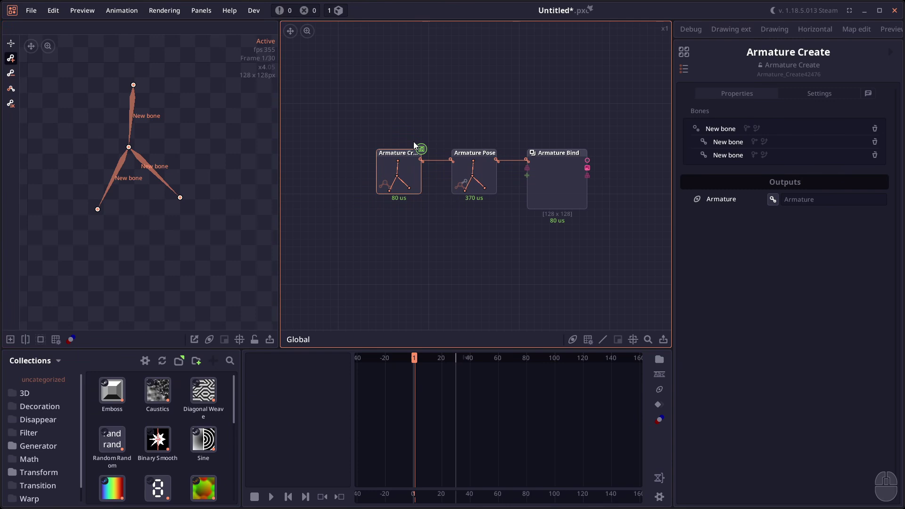
left_click(474, 172)
left_click_drag(161, 175, 180, 132)
- In the Armature Create node, add two child bones branching from the tip of the lower-right bone
left_click(400, 177)
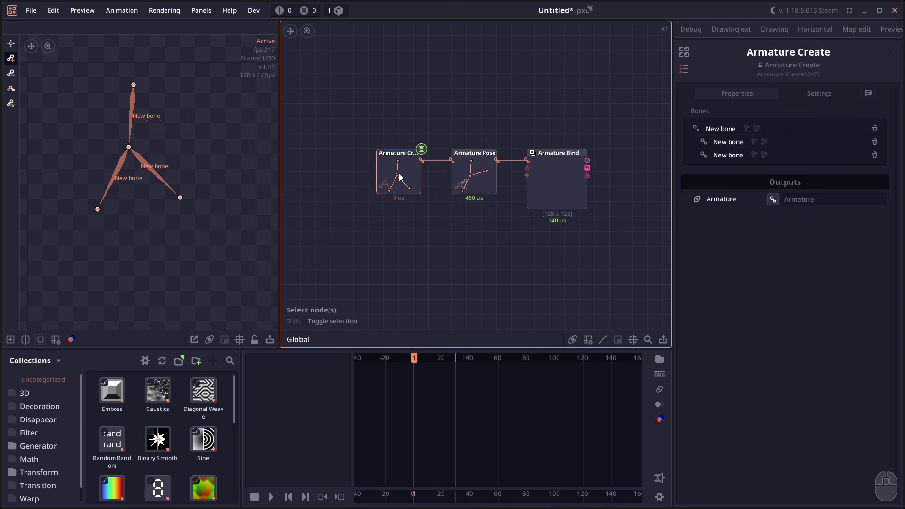
double_click(399, 178)
scroll(188, 200, "down", 2)
left_click_drag(132, 177, 159, 167)
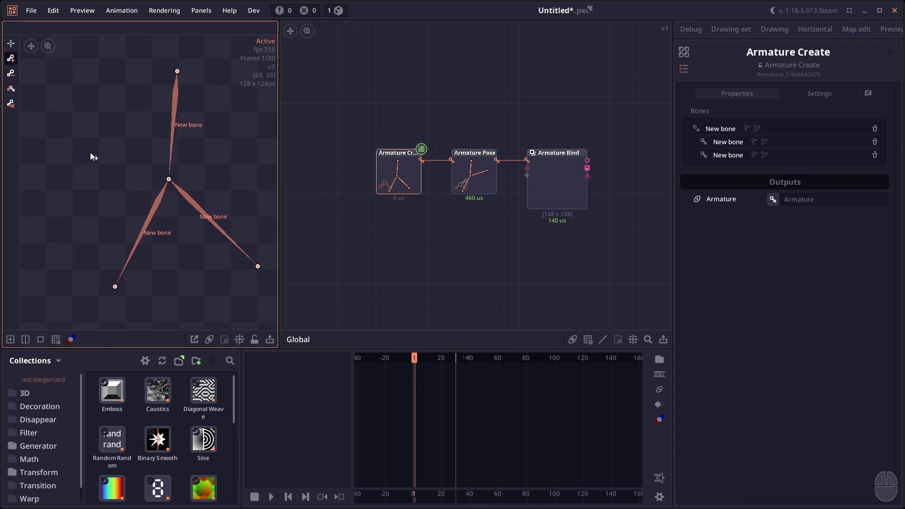
scroll(99, 154, "down", 1)
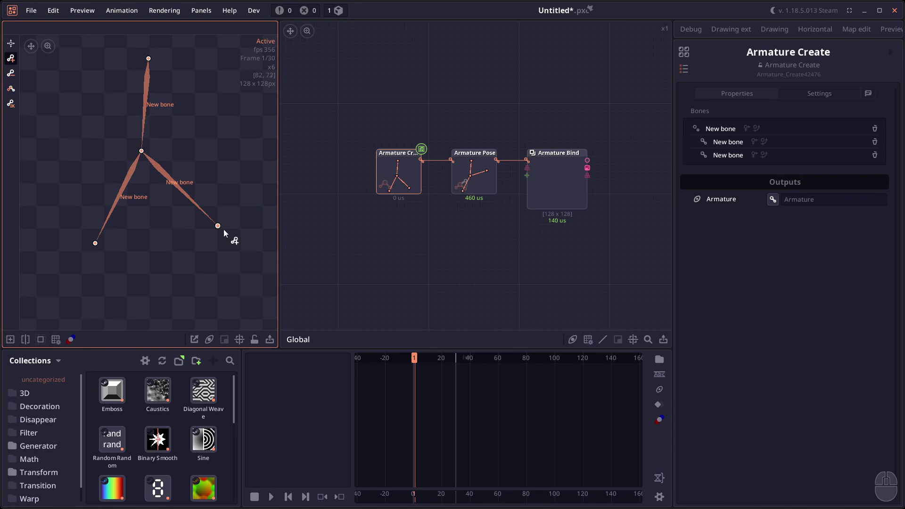
left_click_drag(218, 226, 270, 250)
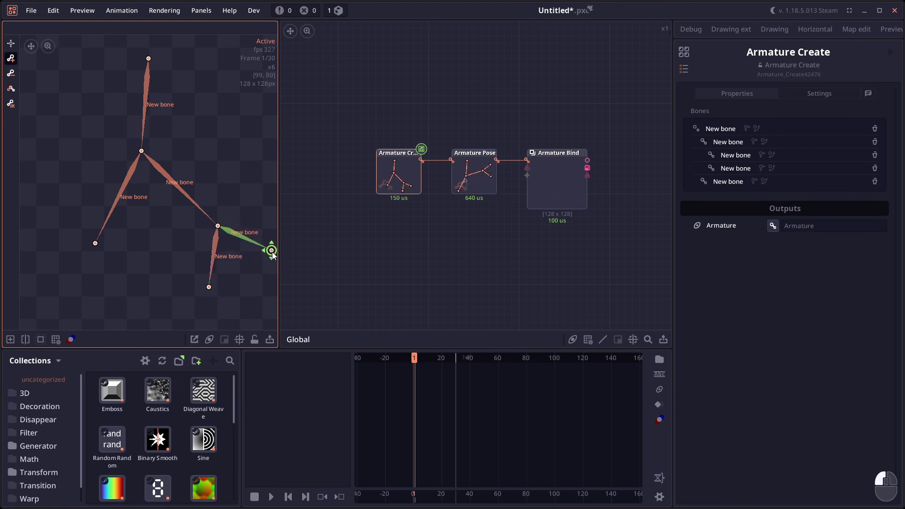
mouse_move(177, 252)
left_mouse_down()
mouse_move(144, 234)
mouse_move(175, 237)
left_mouse_up()
left_click_drag(107, 161, 120, 171)
- Mirror the lower-right bone and its two child bones across the upper bone's axis
mouse_move(11, 58)
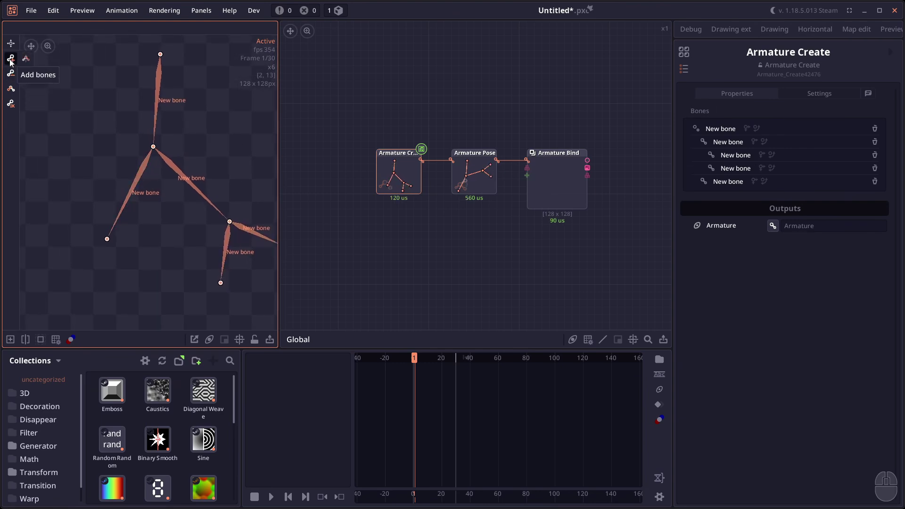
left_click(26, 61)
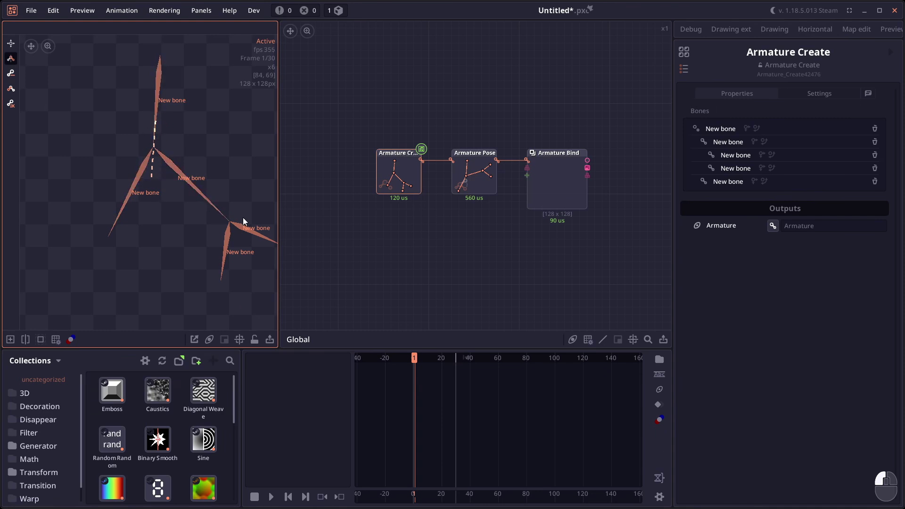
left_click(173, 163)
- In the Armature Pose node, set the right branch bone to about 60.5 degrees rotation and 0.91 scale
left_click_drag(162, 177, 206, 185)
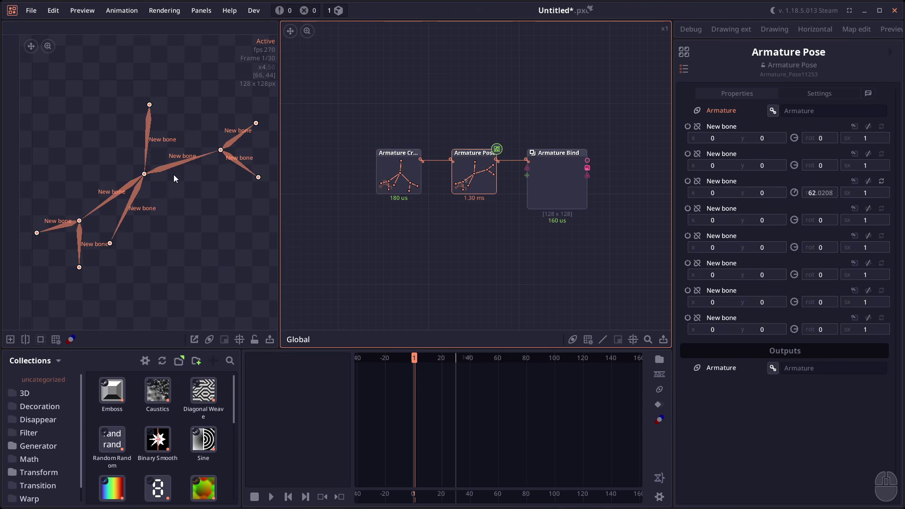
scroll(175, 164, "up", 2)
left_click_drag(175, 165, 191, 163)
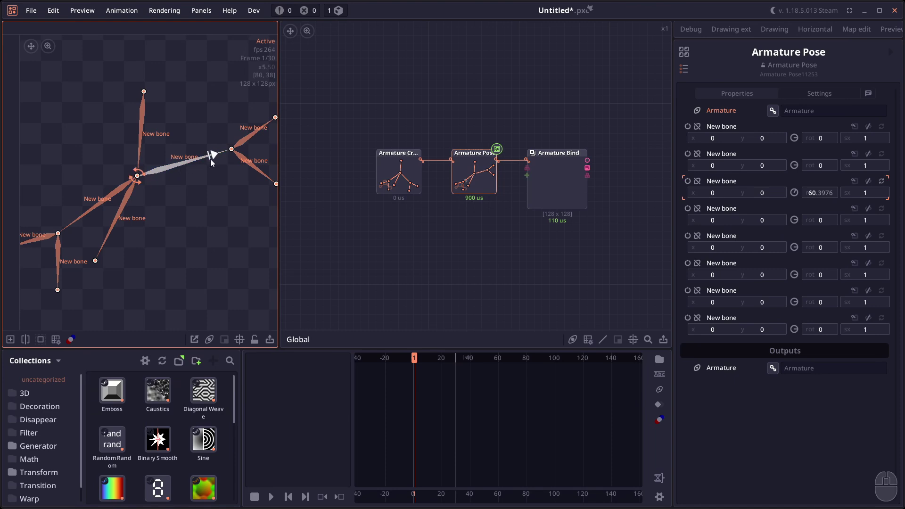
left_click_drag(174, 169, 196, 157)
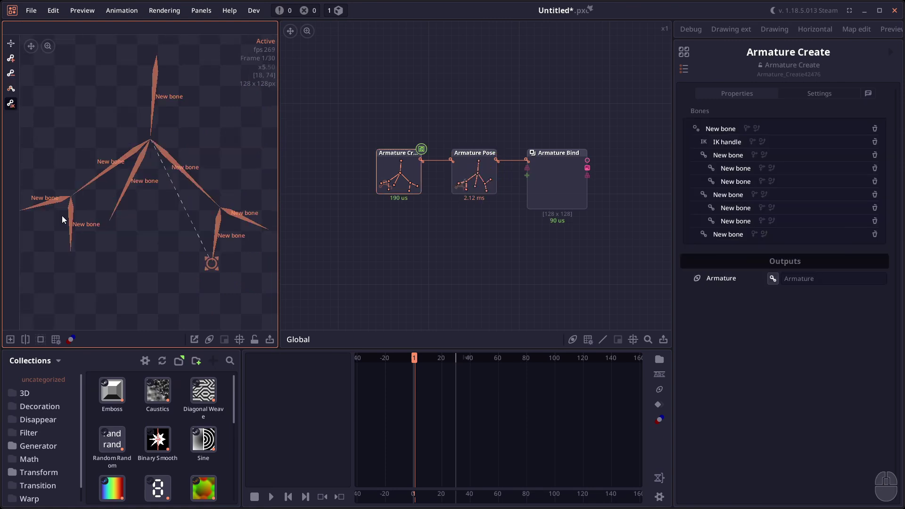
- Add IK handles to the left and right limbs in Armature Create, and move the right handle in Armature Pose
left_click_drag(67, 214, 110, 168)
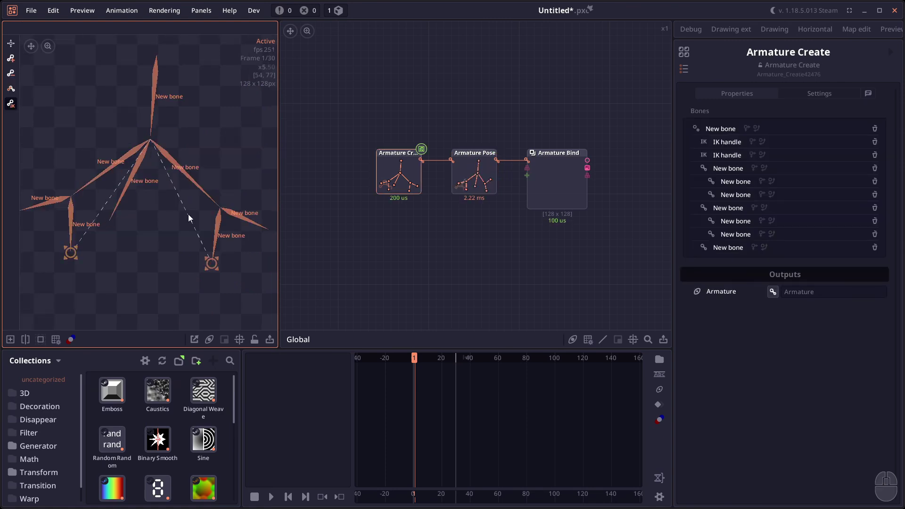
left_click(462, 193)
left_click_drag(212, 264, 203, 285)
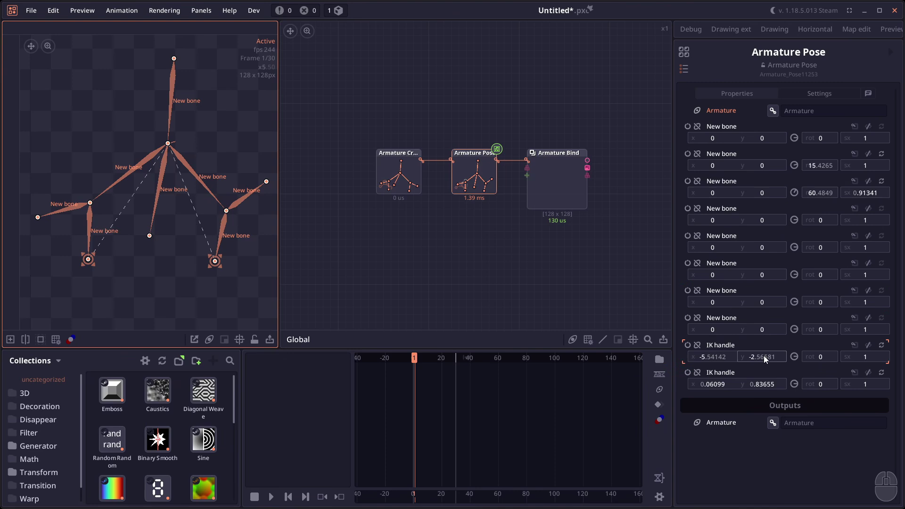
- Reposition the left and right IK handles in the Armature Pose node to bend both limbs
scroll(441, 222, "up", 1)
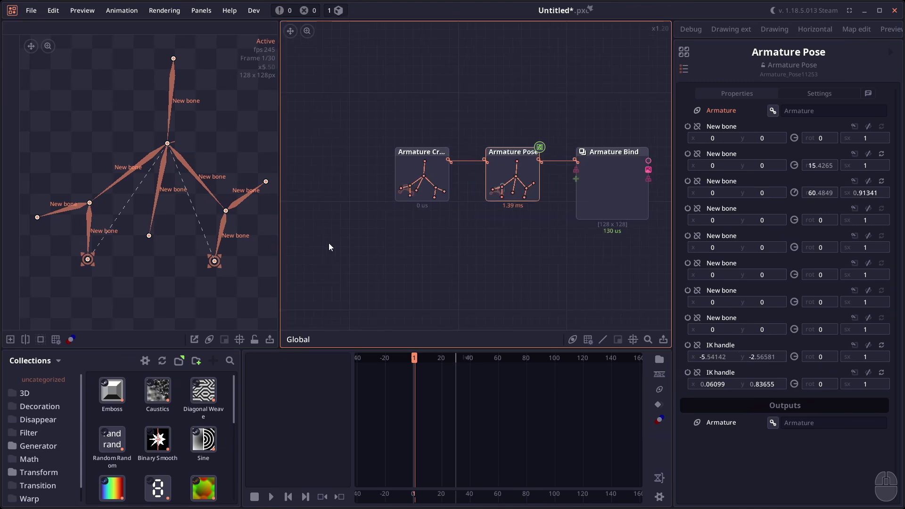
left_click_drag(87, 260, 95, 255)
mouse_move(216, 263)
left_mouse_down()
mouse_move(232, 264)
mouse_move(207, 250)
left_mouse_up()
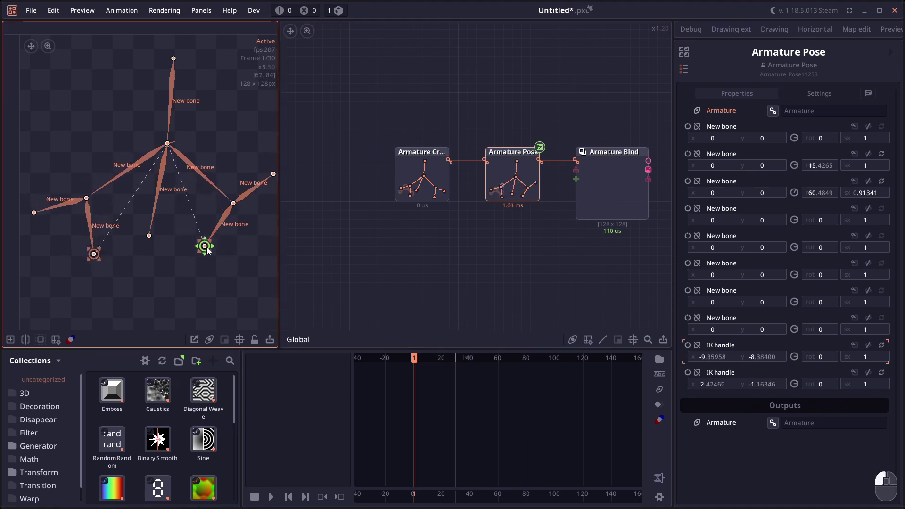
mouse_move(94, 255)
left_mouse_down()
mouse_move(105, 256)
mouse_move(104, 243)
left_mouse_up()
left_click_drag(204, 247, 208, 270)
left_click_drag(104, 245, 121, 256)
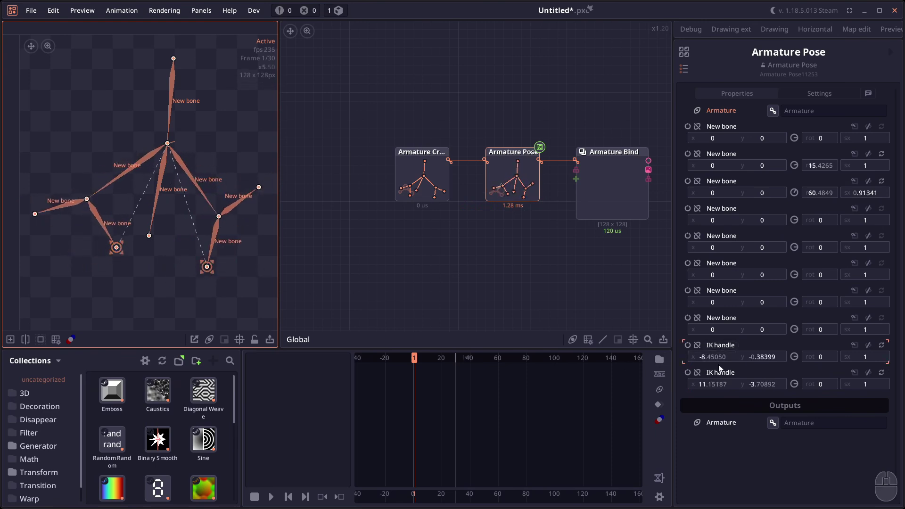
- Link both IK handle transforms through a shared Vector4 node and move the left handle so both limbs follow
left_click_drag(728, 344, 755, 375)
left_click(501, 192)
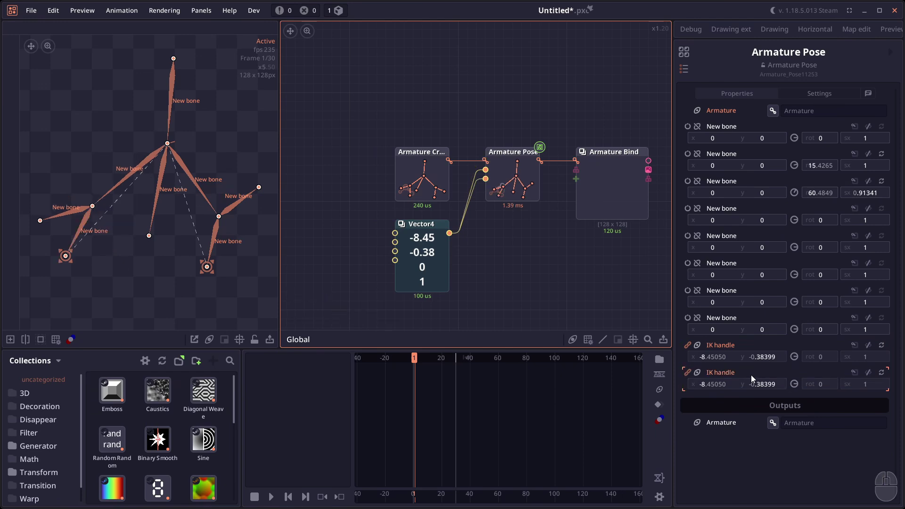
mouse_move(66, 261)
left_mouse_down()
mouse_move(100, 240)
mouse_move(58, 259)
mouse_move(146, 240)
mouse_move(67, 215)
mouse_move(119, 245)
mouse_move(103, 202)
mouse_move(70, 251)
left_mouse_up()
left_click_drag(69, 249, 88, 208)
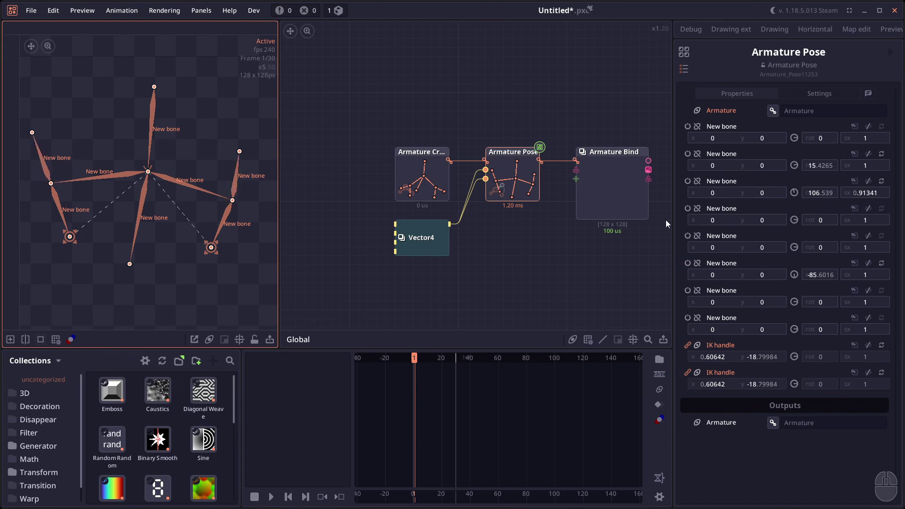
- Extract the fifth bone's pose into a Vector4 node and connect it to input a of a new Math node
left_click_drag(712, 236, 353, 192)
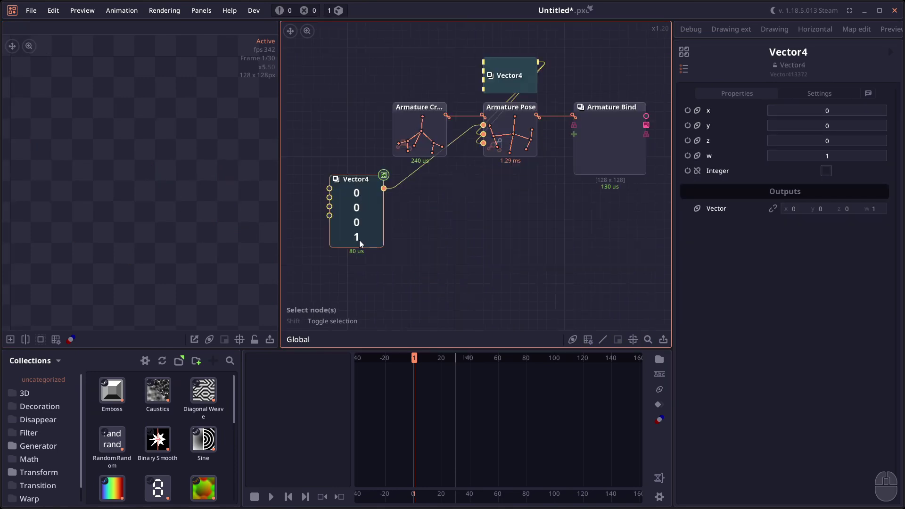
right_click(407, 207)
type("math")
key("Return")
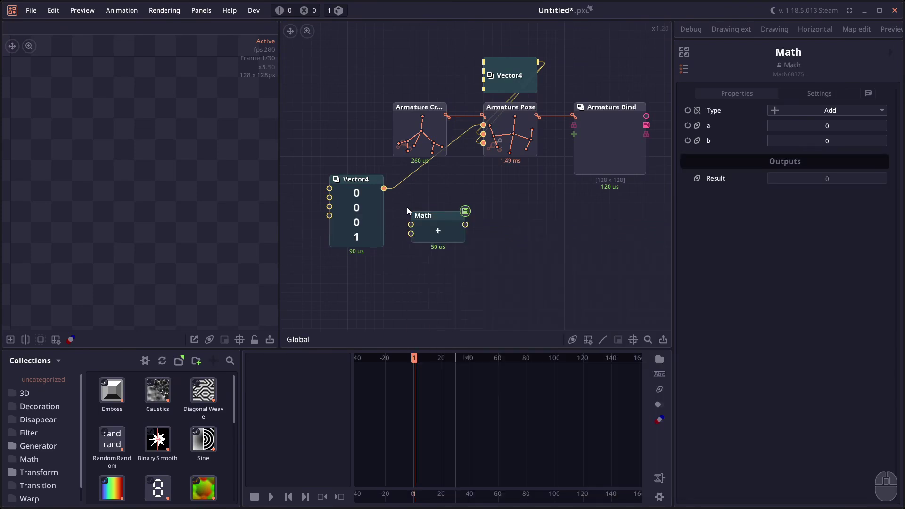
left_click_drag(384, 188, 410, 225)
left_click_drag(430, 232, 417, 233)
- Set the Math node's Type to Multiply and its b value to [1, 1, -1, 1]
left_click(788, 112)
left_click(833, 166)
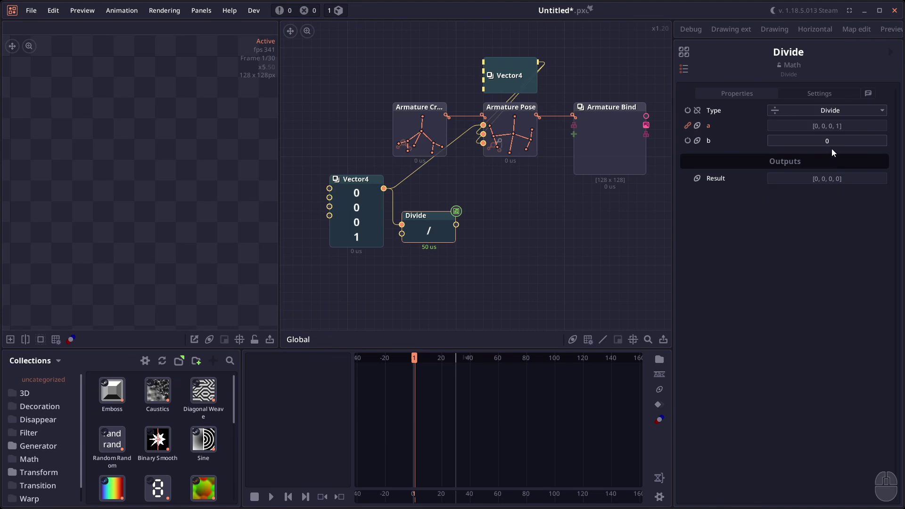
left_click(827, 110)
left_click(834, 154)
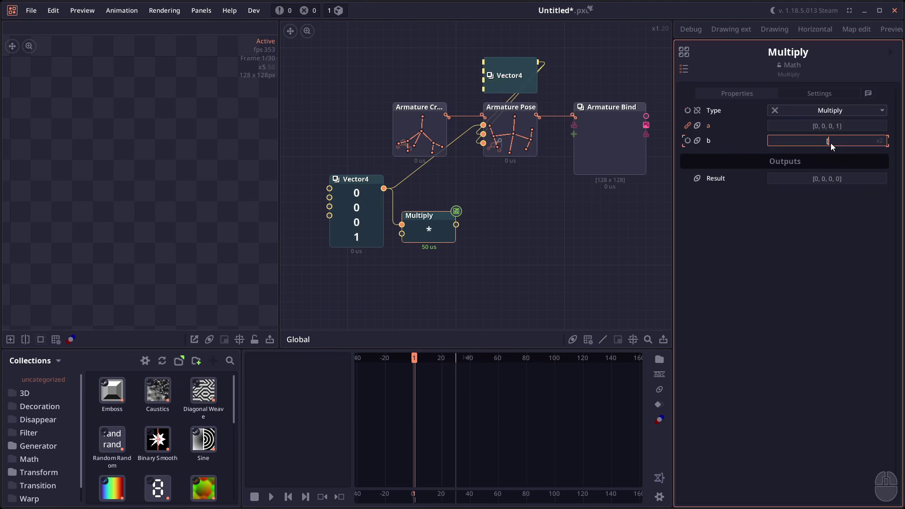
left_click(831, 143)
type("[1, 1, -1")
key("BackSpace")
type("-1, 1]")
key("Return")
- Place the Multiply node below the Vector4 node and connect its result to the eighth bone of Armature Pose
left_click_drag(432, 239, 354, 285)
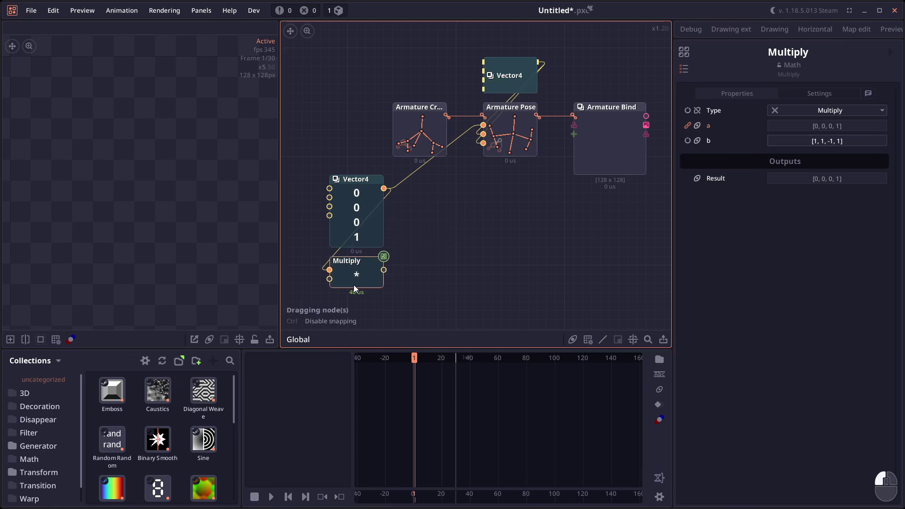
left_click(499, 137)
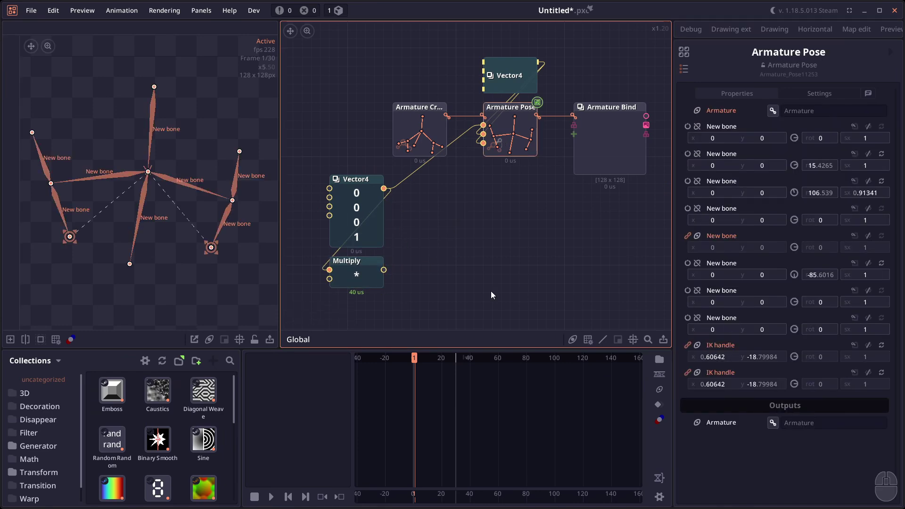
left_click_drag(384, 270, 769, 326)
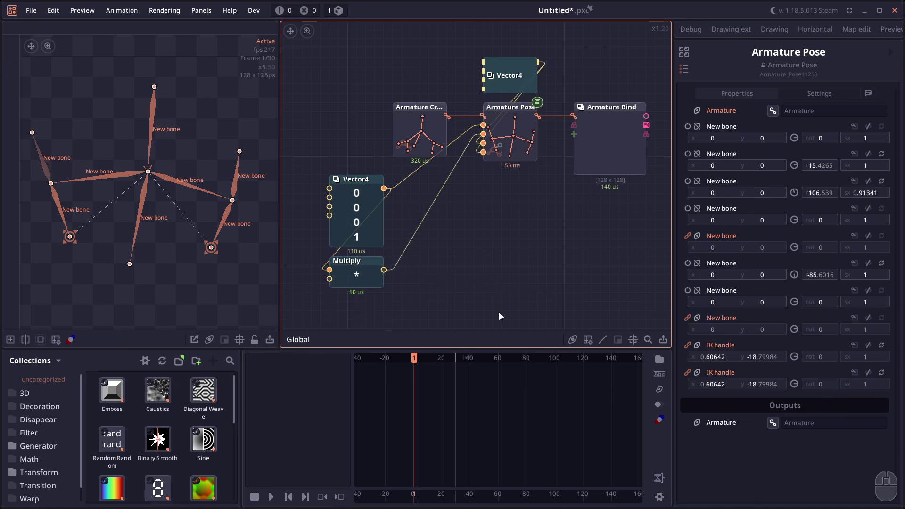
- Rotate the outer bone on the right limb by about 6 degrees to test the mirrored link
left_click(42, 158)
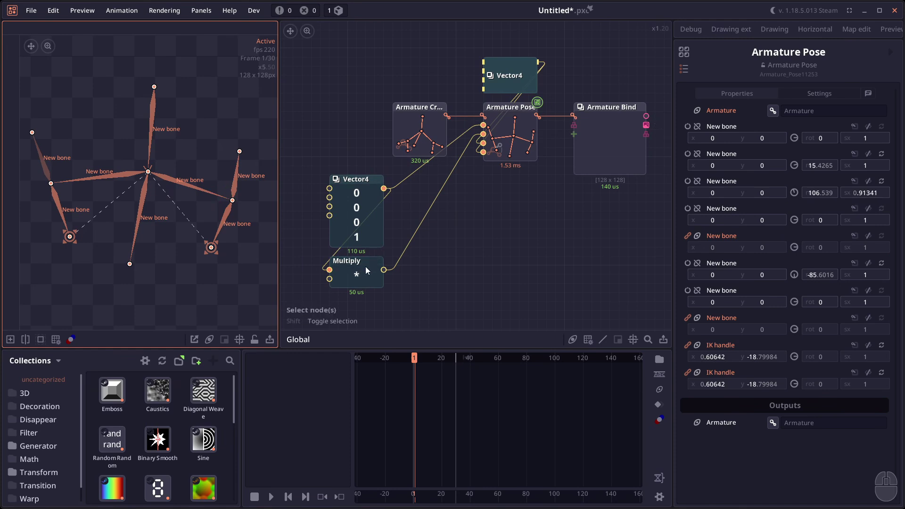
mouse_move(199, 142)
left_mouse_down()
mouse_move(185, 146)
mouse_move(194, 147)
left_mouse_up()
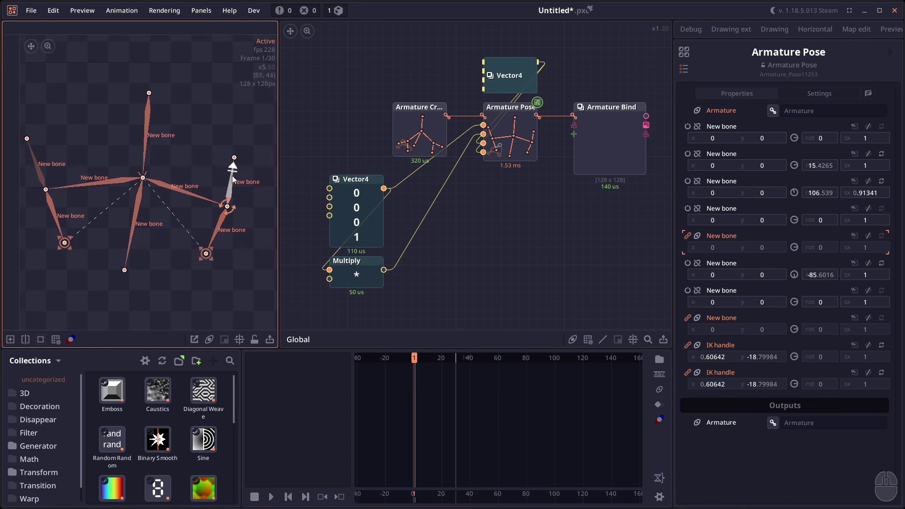
mouse_move(232, 179)
left_mouse_down()
mouse_move(209, 184)
mouse_move(238, 189)
mouse_move(226, 185)
mouse_move(248, 202)
mouse_move(197, 184)
mouse_move(253, 193)
mouse_move(213, 182)
mouse_move(249, 189)
mouse_move(231, 185)
left_mouse_up()
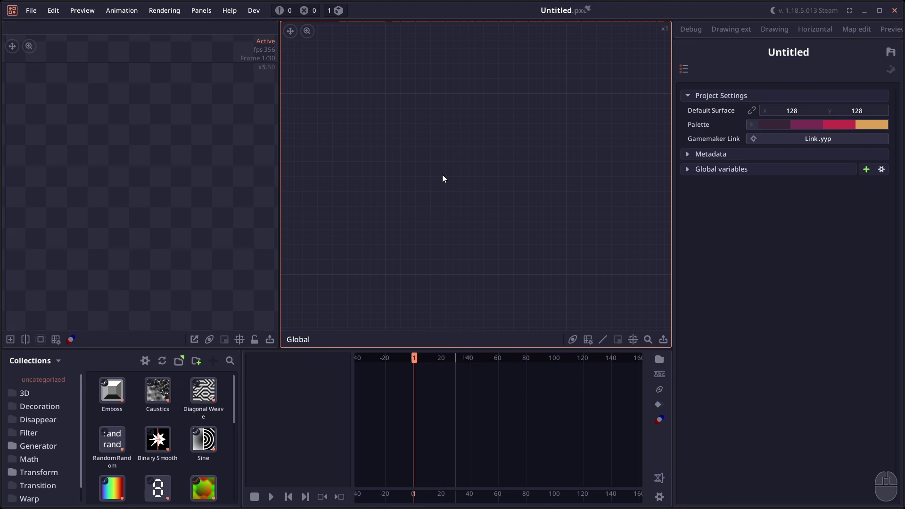
- Add a Number node in a new project and open its properties
key("1")
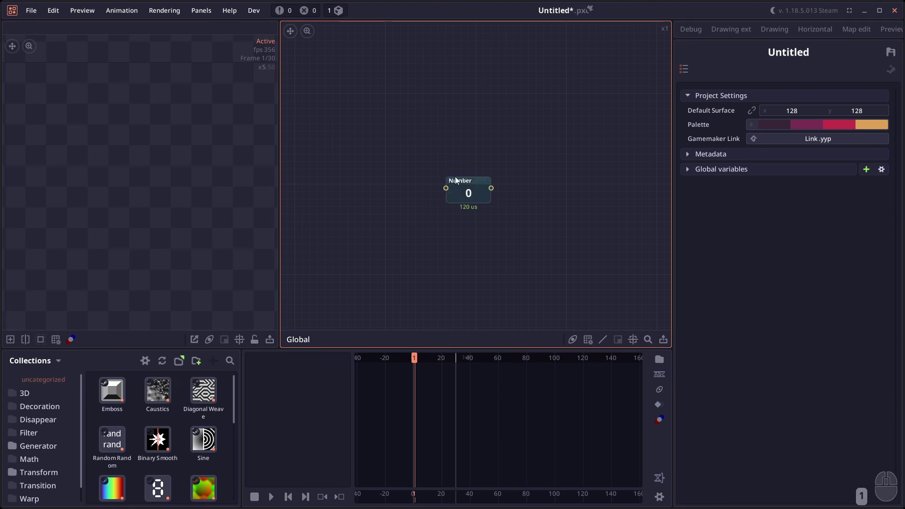
left_click_drag(456, 180, 472, 179)
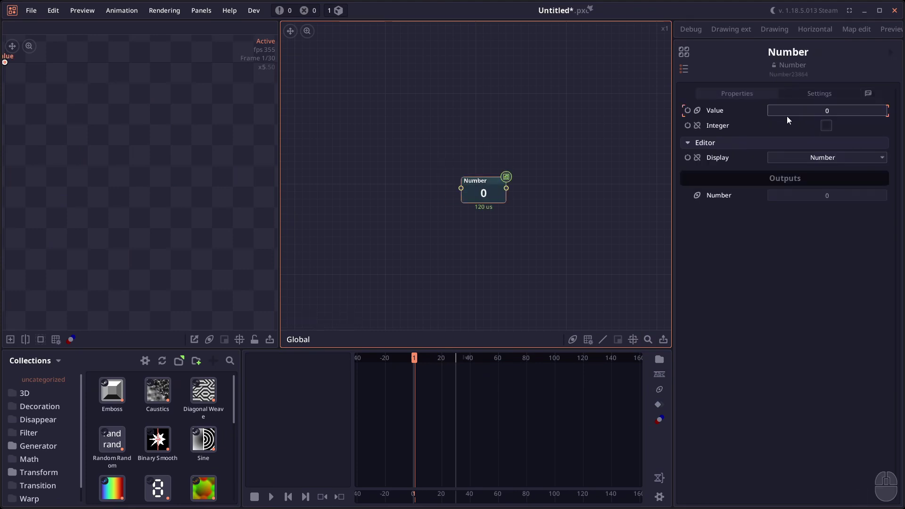
- Set the Number node's Display to Slider with the Flat style and move the node slightly up in the graph
left_click(802, 157)
left_click(824, 185)
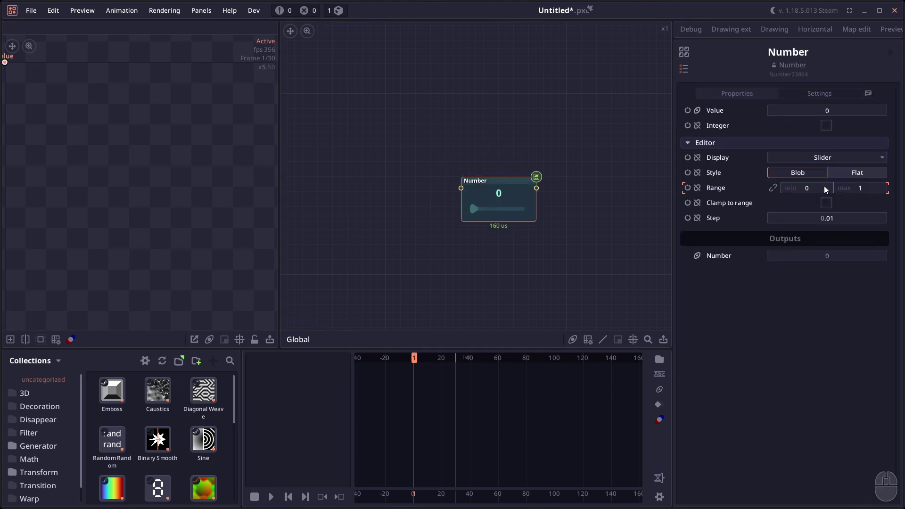
left_click(837, 174)
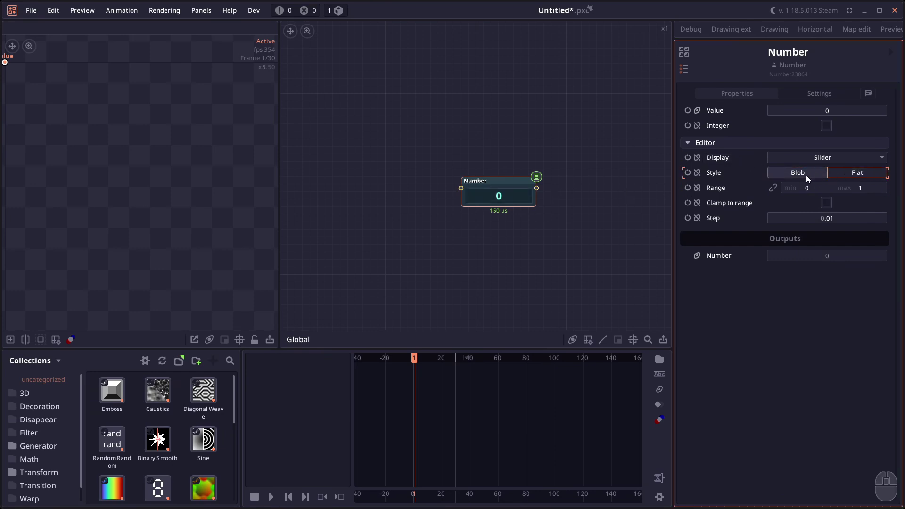
left_click_drag(489, 179, 488, 157)
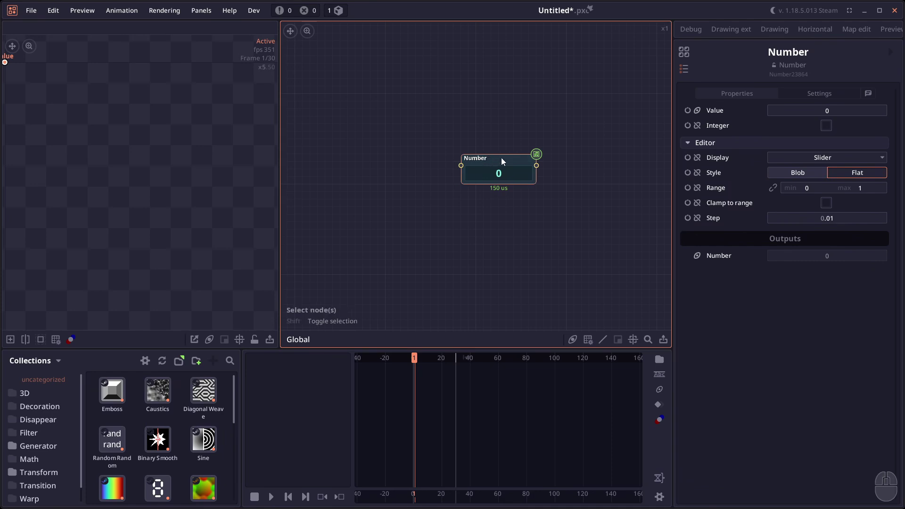
- Switch the Number node's Display to Rotator
left_click(832, 160)
left_click(821, 198)
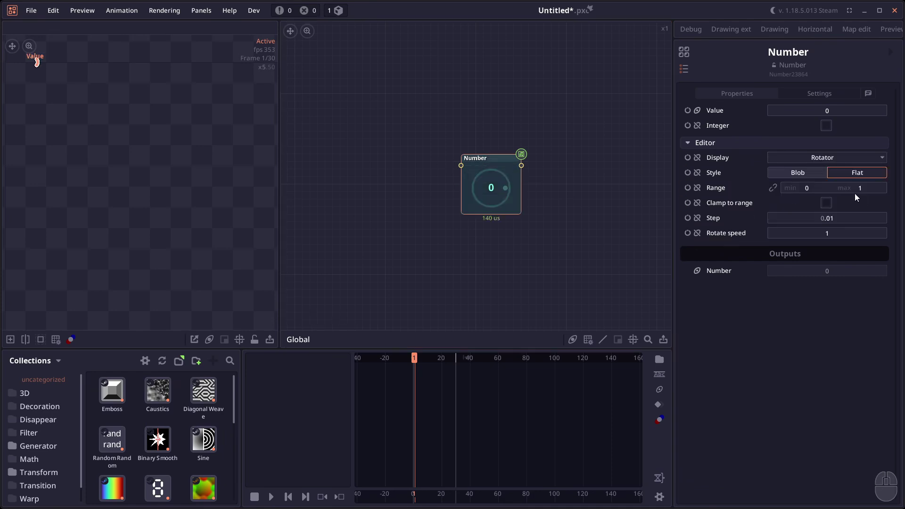
- Set the Number node's Display to Increment with a Step of 1 and increment its value once on the node
left_click(832, 157)
left_click(808, 173)
left_click(837, 218)
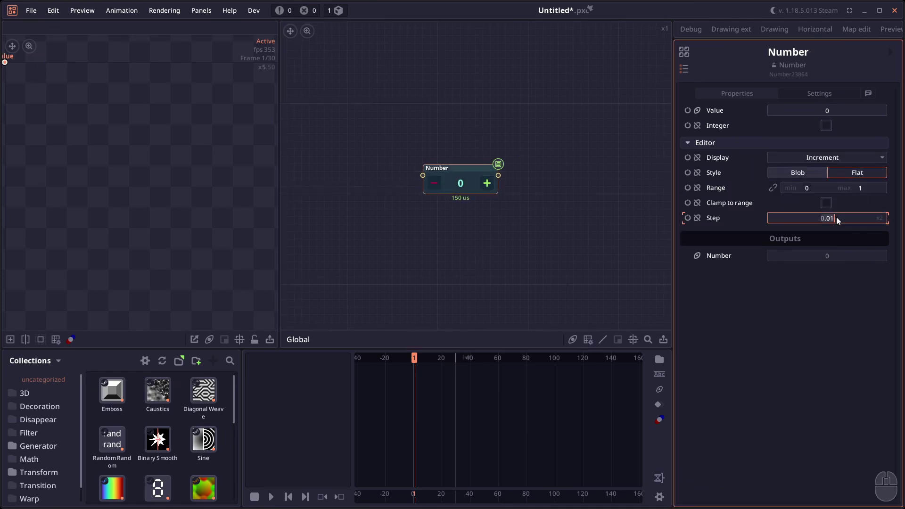
key("BackSpace")
key("BackSpace")
key("BackSpace")
key("BackSpace")
type("1")
key("Return")
left_click(488, 183)
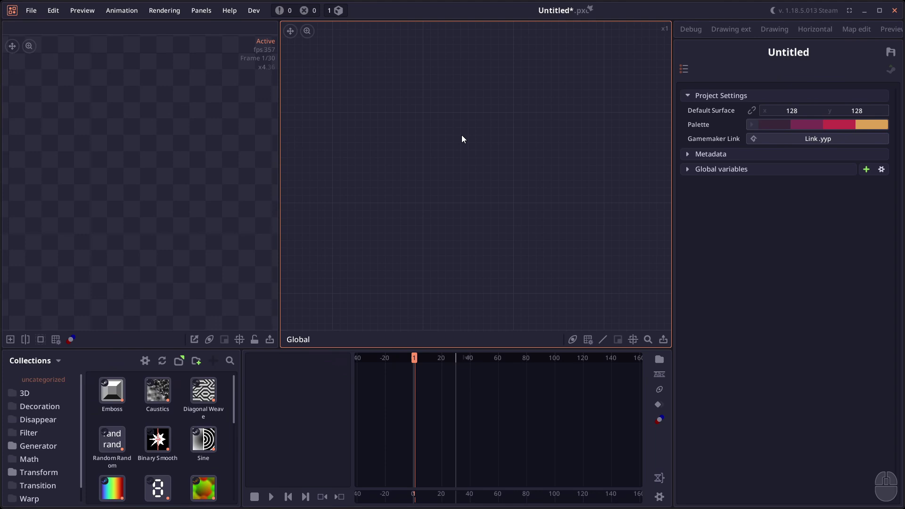
- Look at the Connect to Patreon option and switch to the Debug workspace layout
left_click(224, 11)
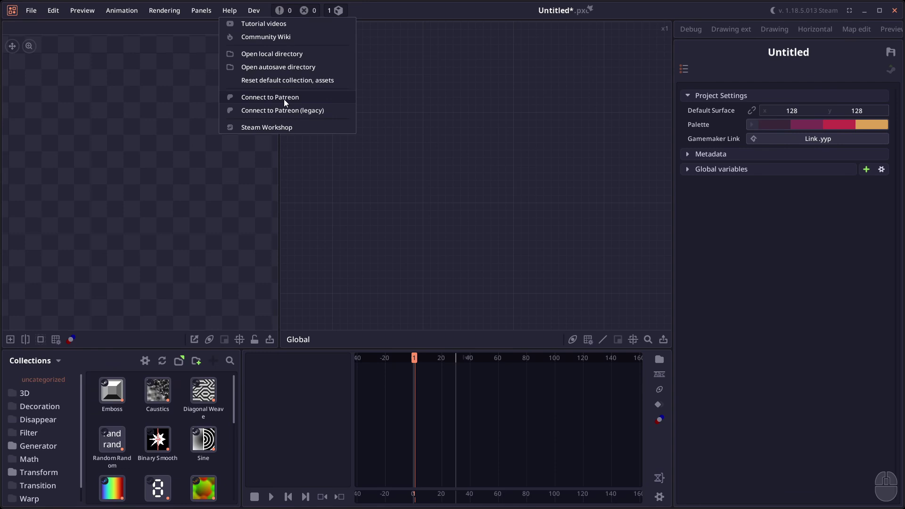
left_click(691, 29)
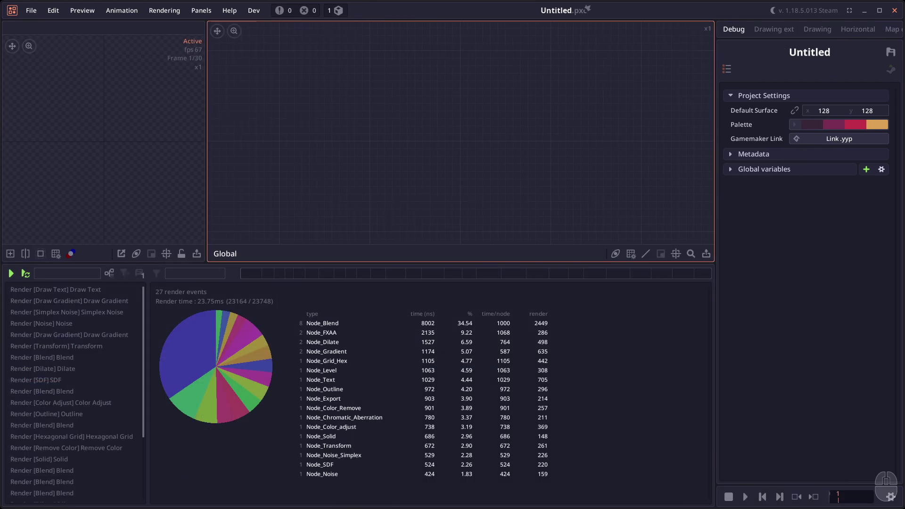